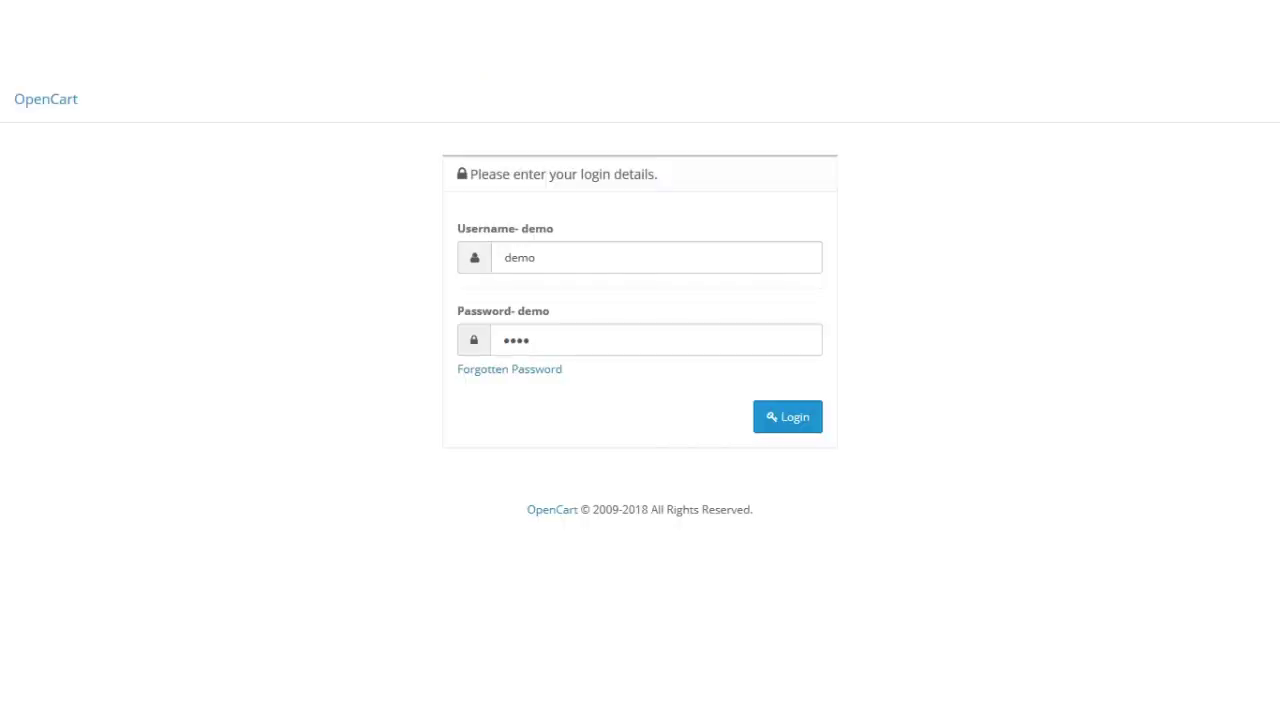
Step: Log in to the OpenCart admin with the prefilled demo username and password
click(791, 425)
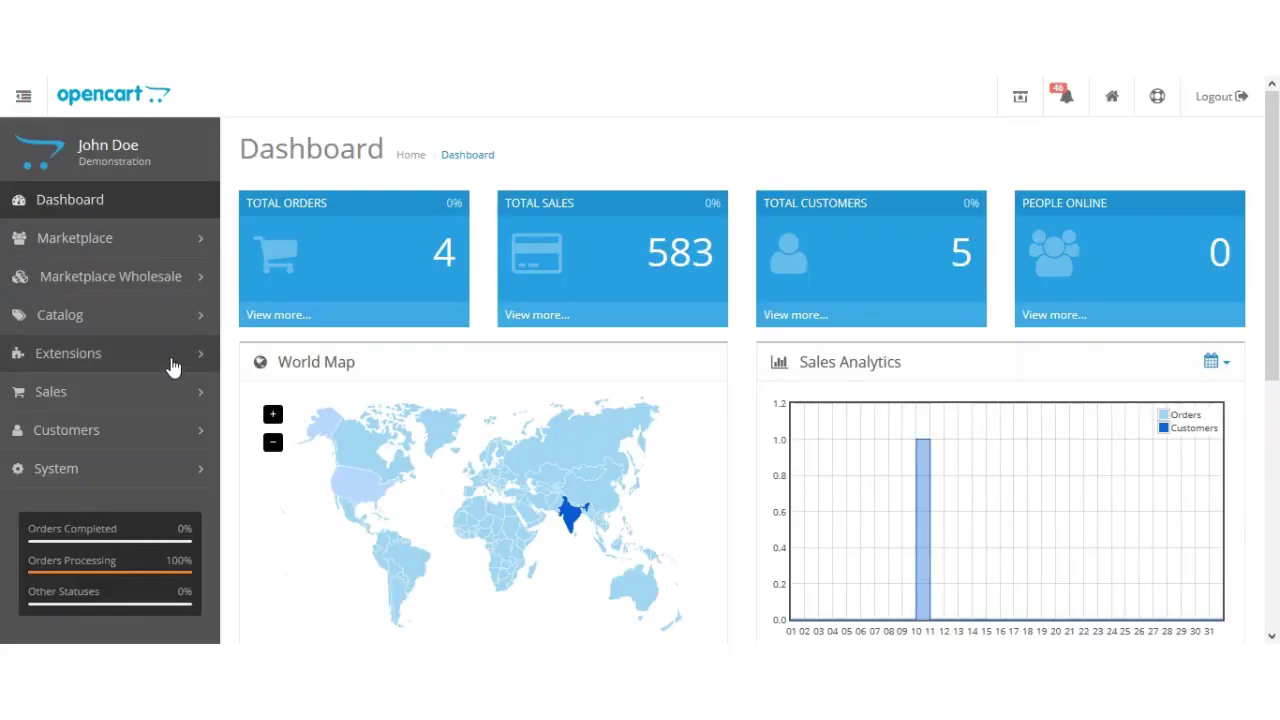
Step: Filter Extensions to Modules and open Marketplace Sub Seller's edit form
click(173, 360)
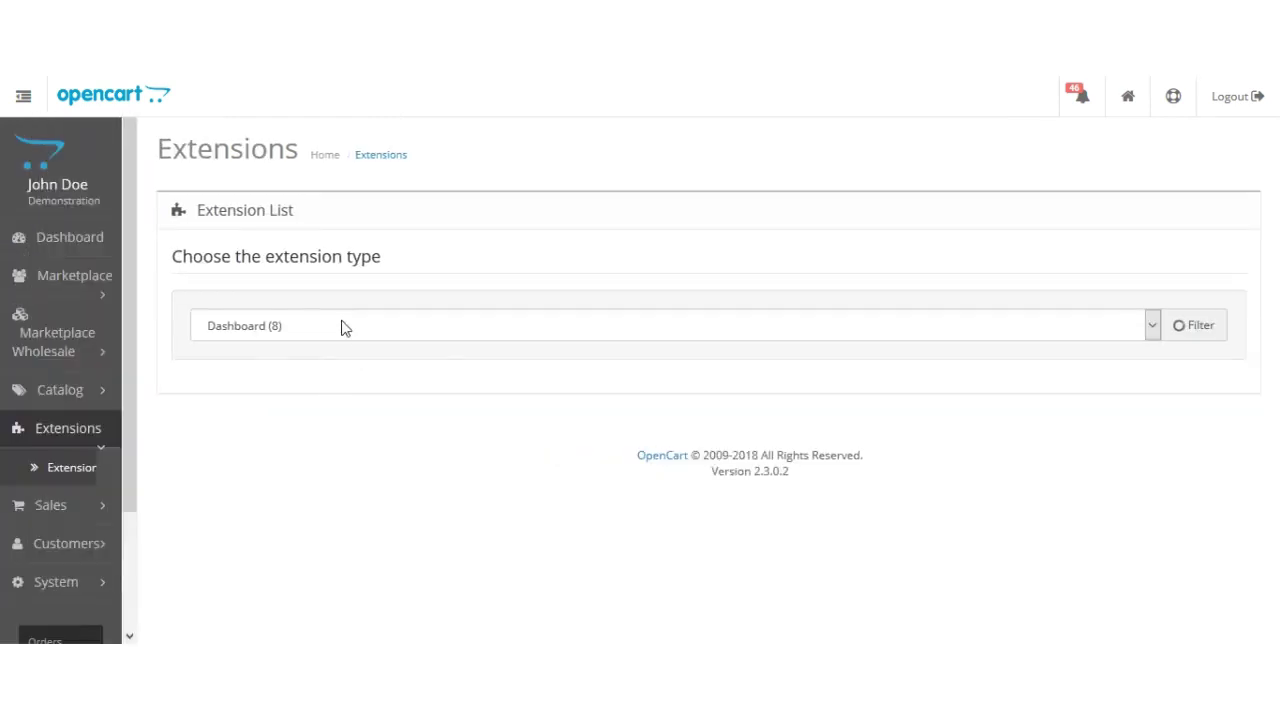
click(331, 327)
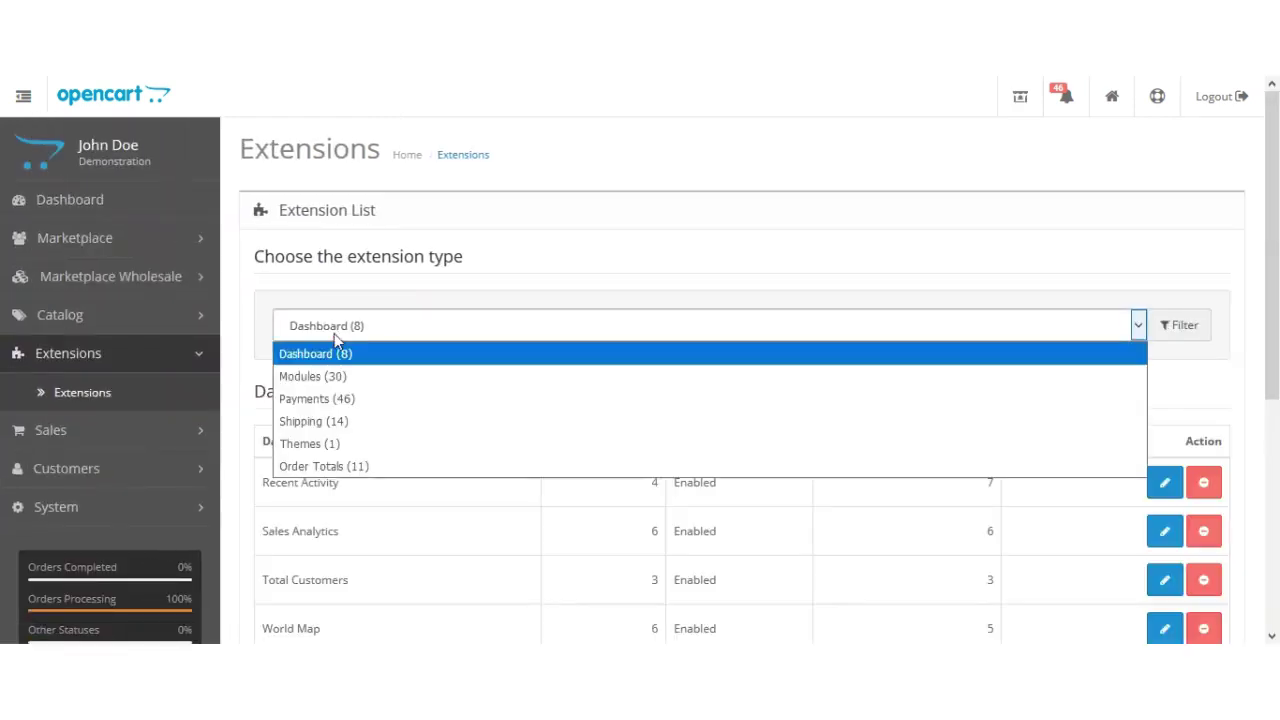
click(338, 386)
scroll(471, 414, down, 2)
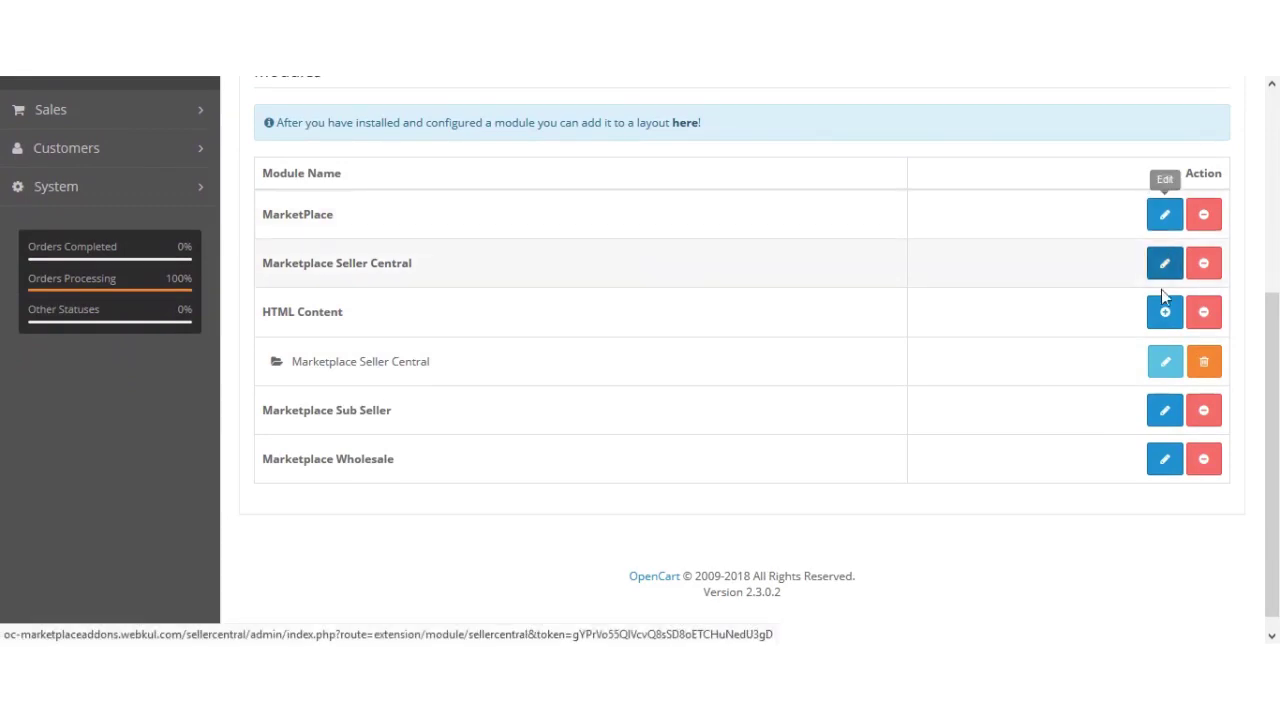
click(1168, 413)
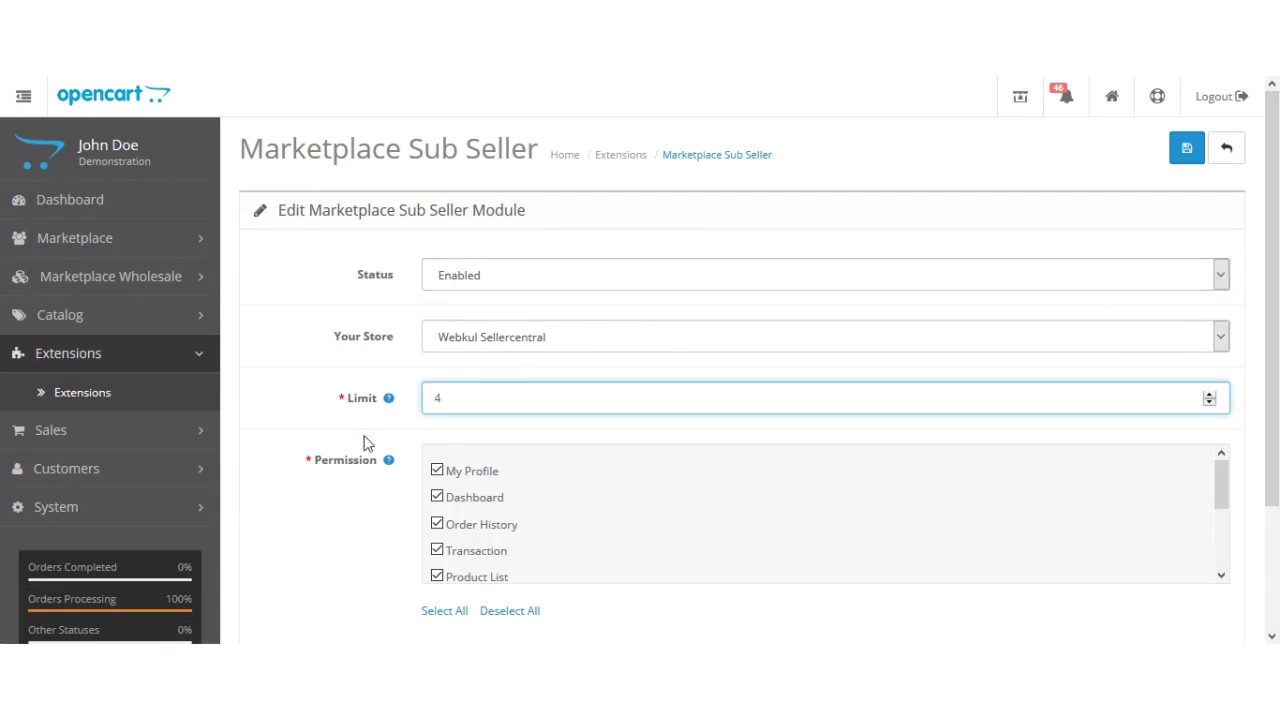
click(288, 407)
drag(1274, 226, 1276, 259)
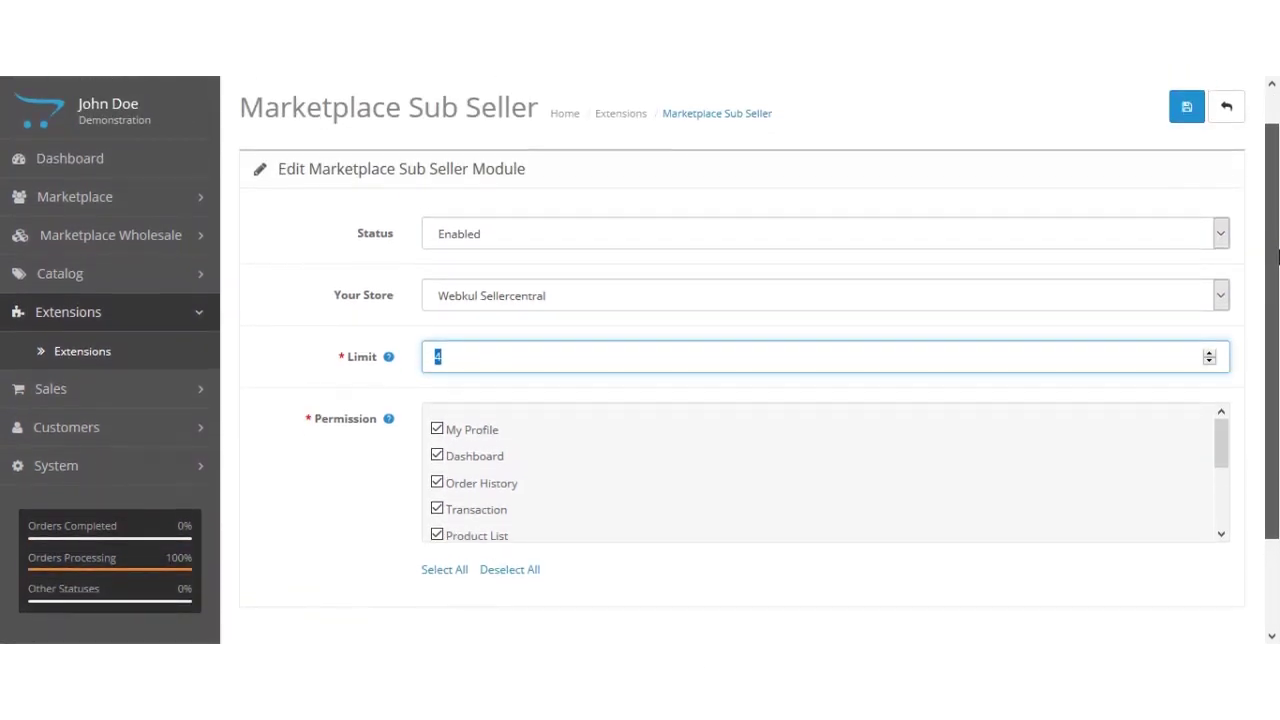
click(476, 246)
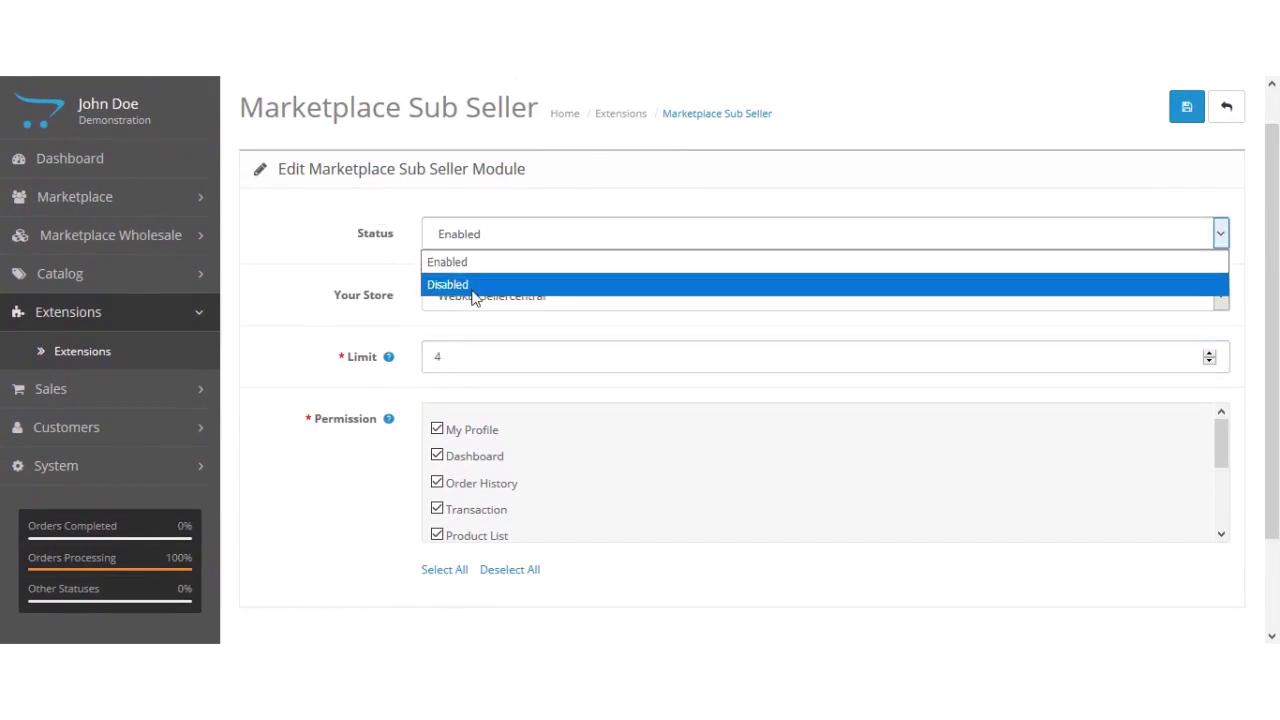
click(354, 222)
click(366, 304)
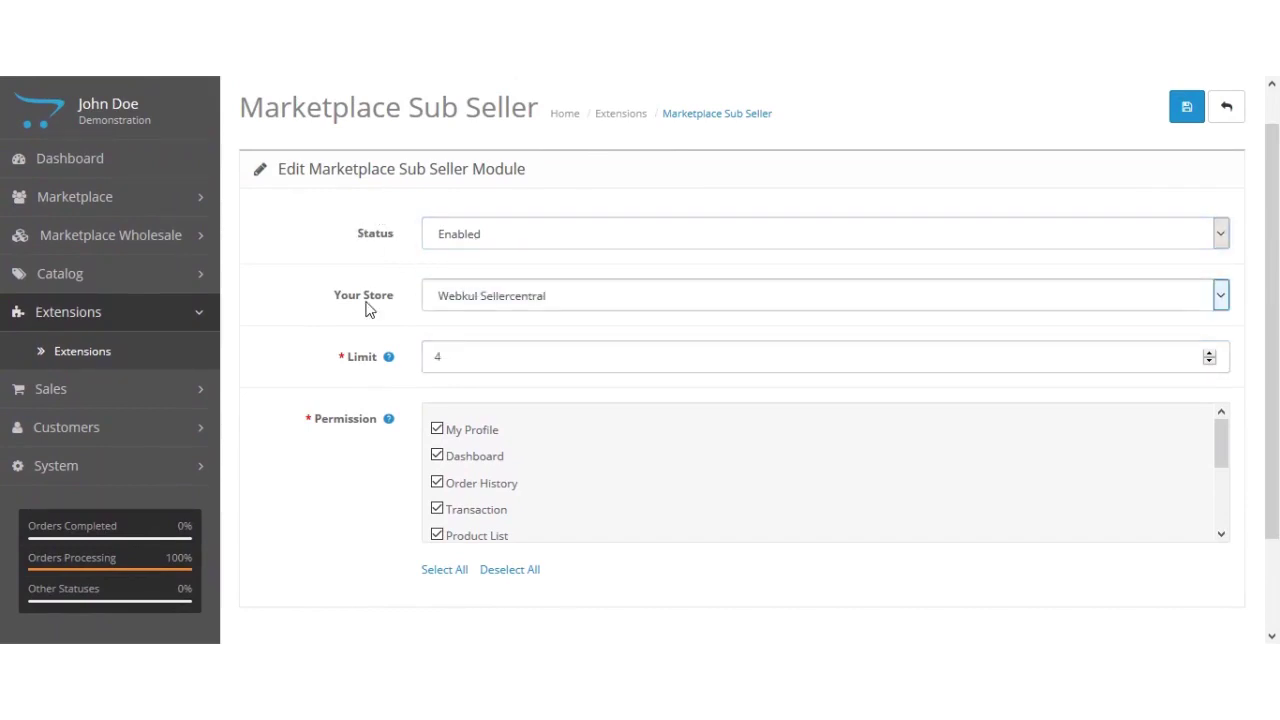
click(349, 314)
click(340, 303)
drag(340, 303, 400, 300)
click(403, 308)
click(737, 297)
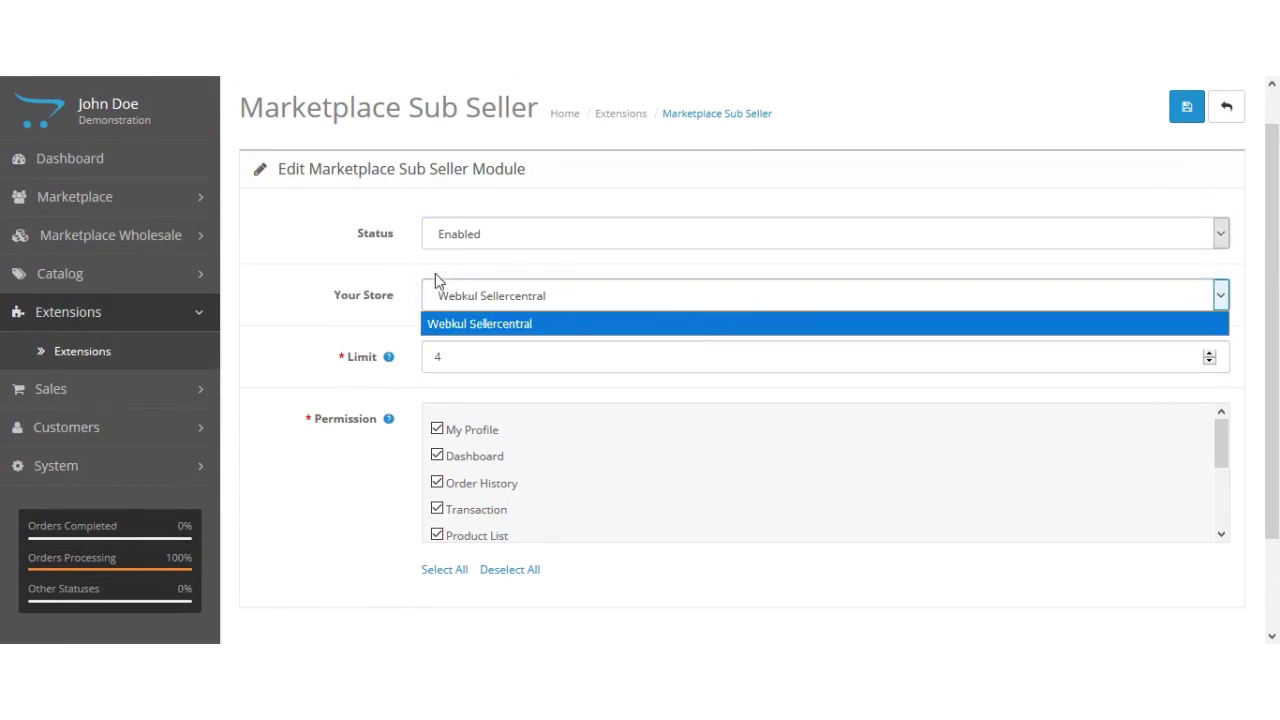
click(410, 275)
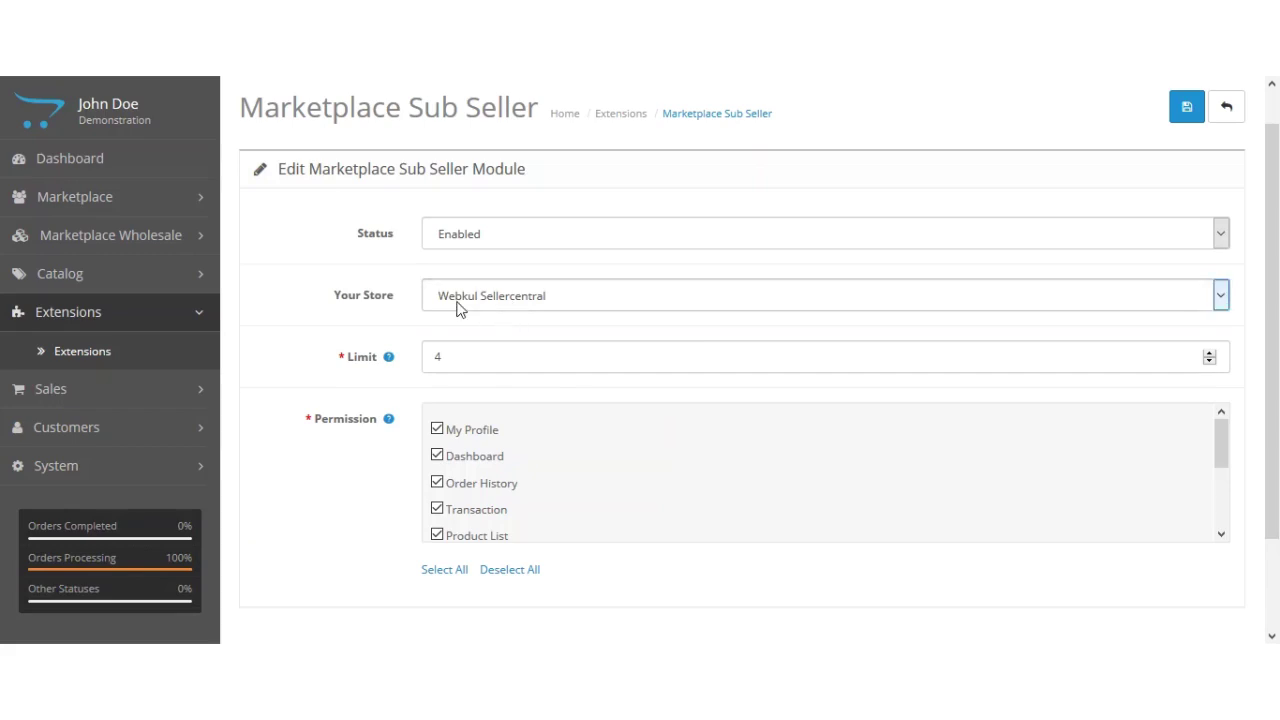
click(507, 308)
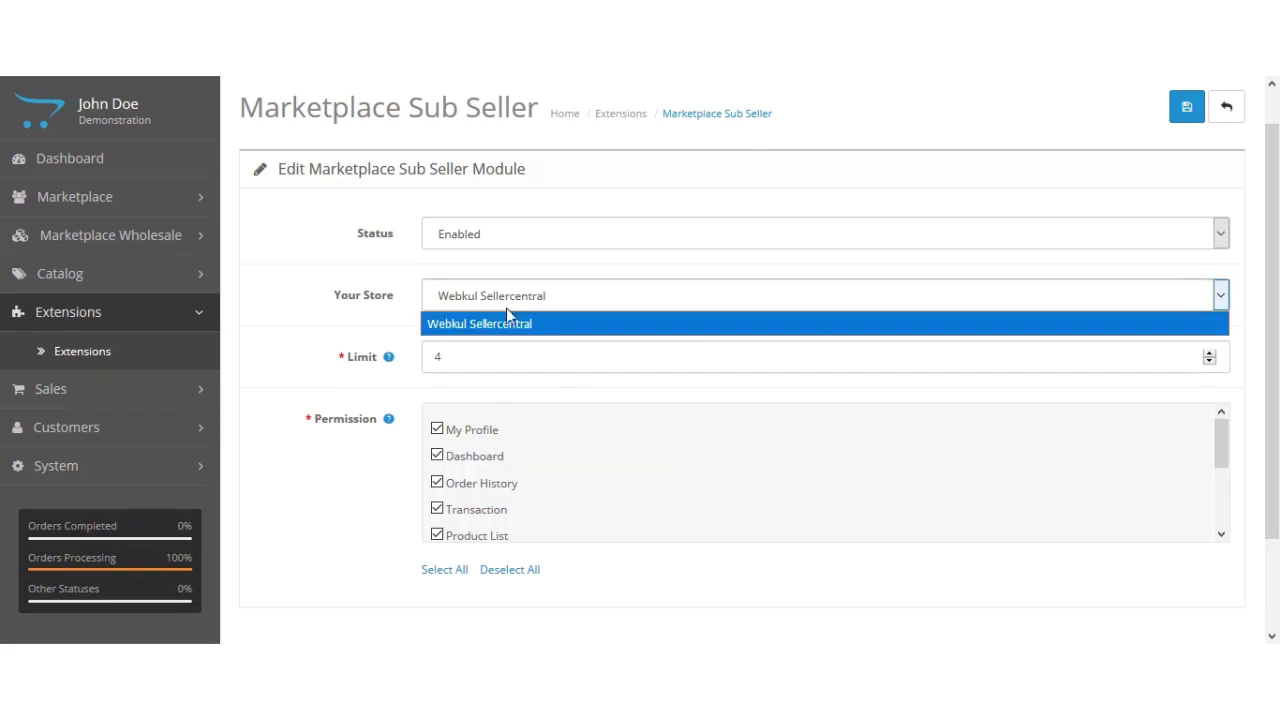
triple_click(410, 278)
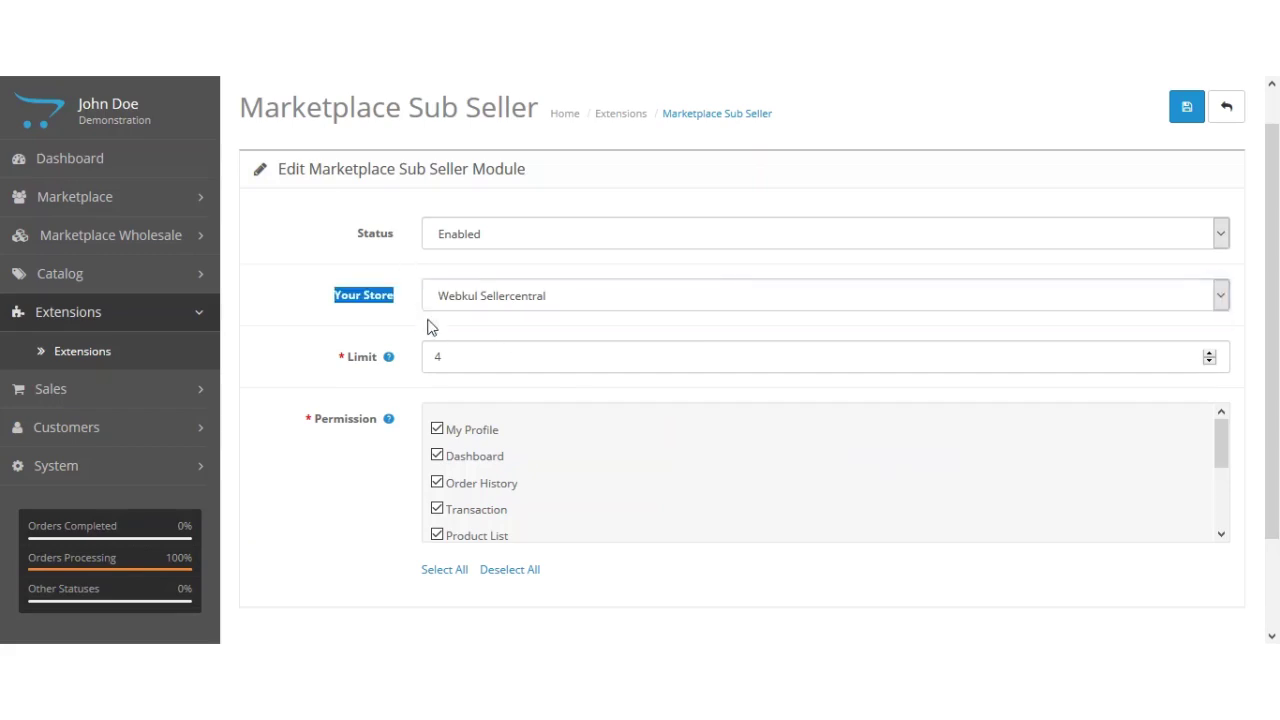
click(421, 322)
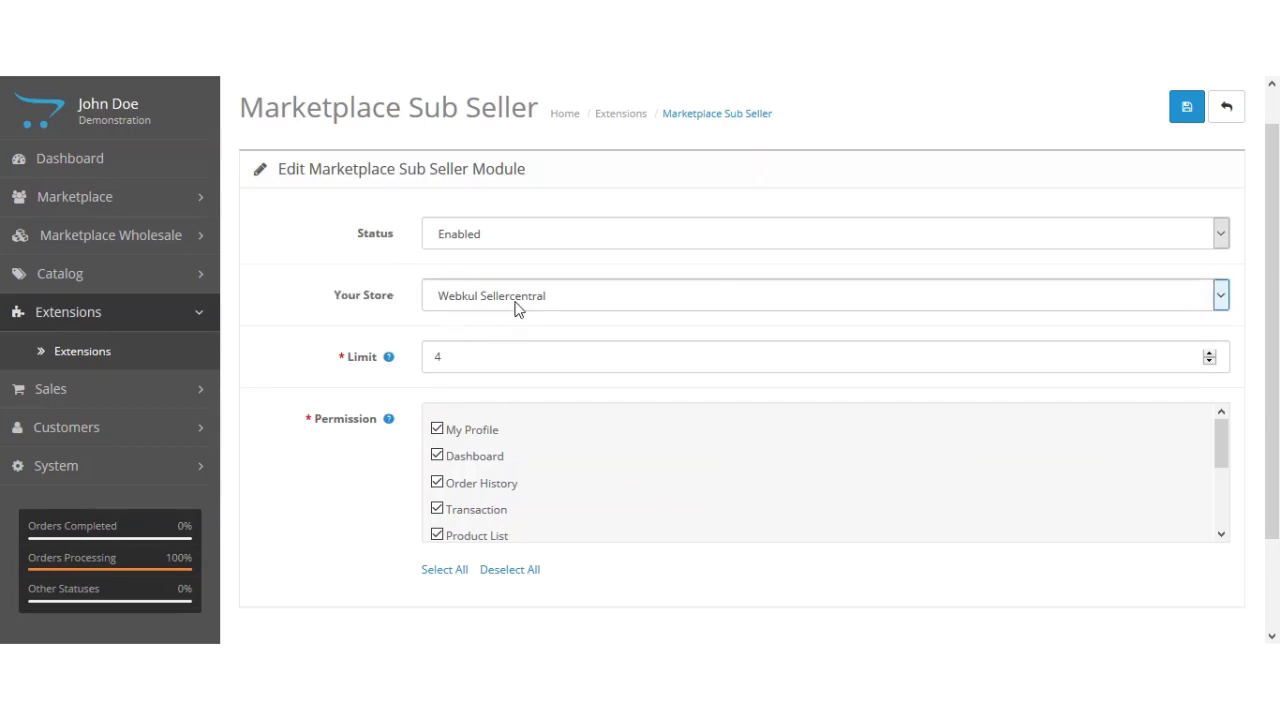
mouse_move(389, 358)
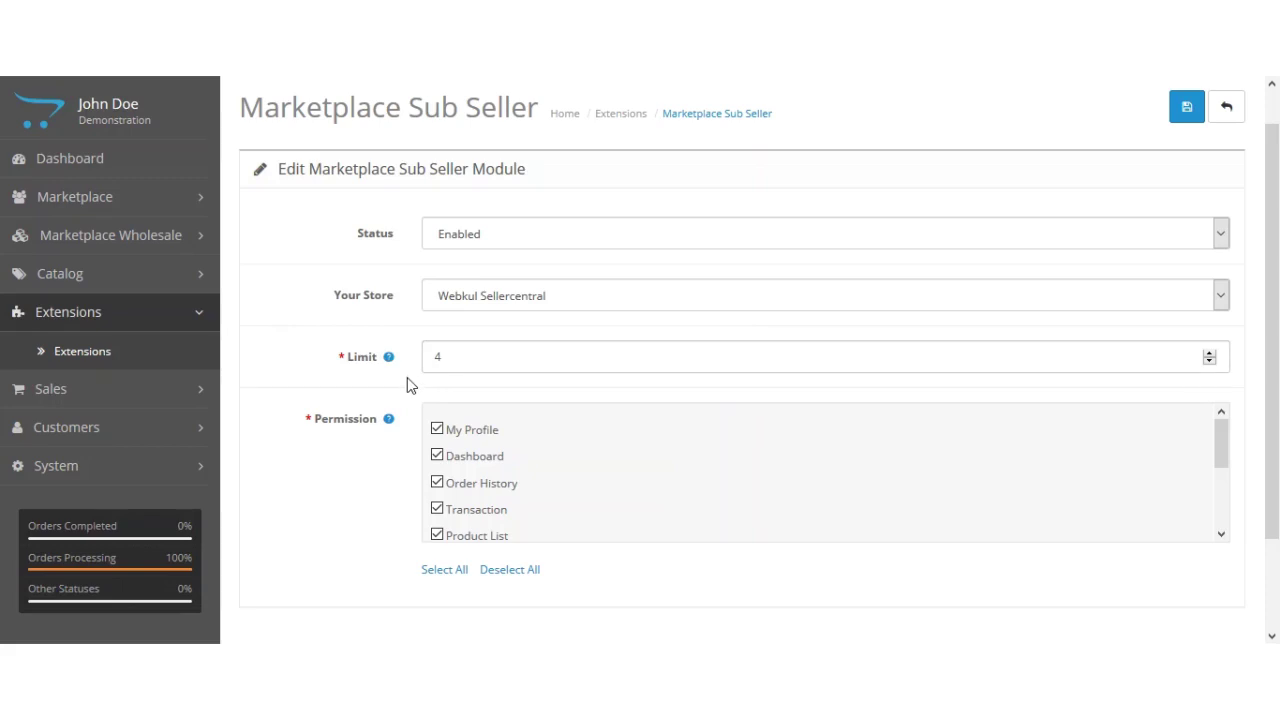
scroll(1090, 441, down, 1)
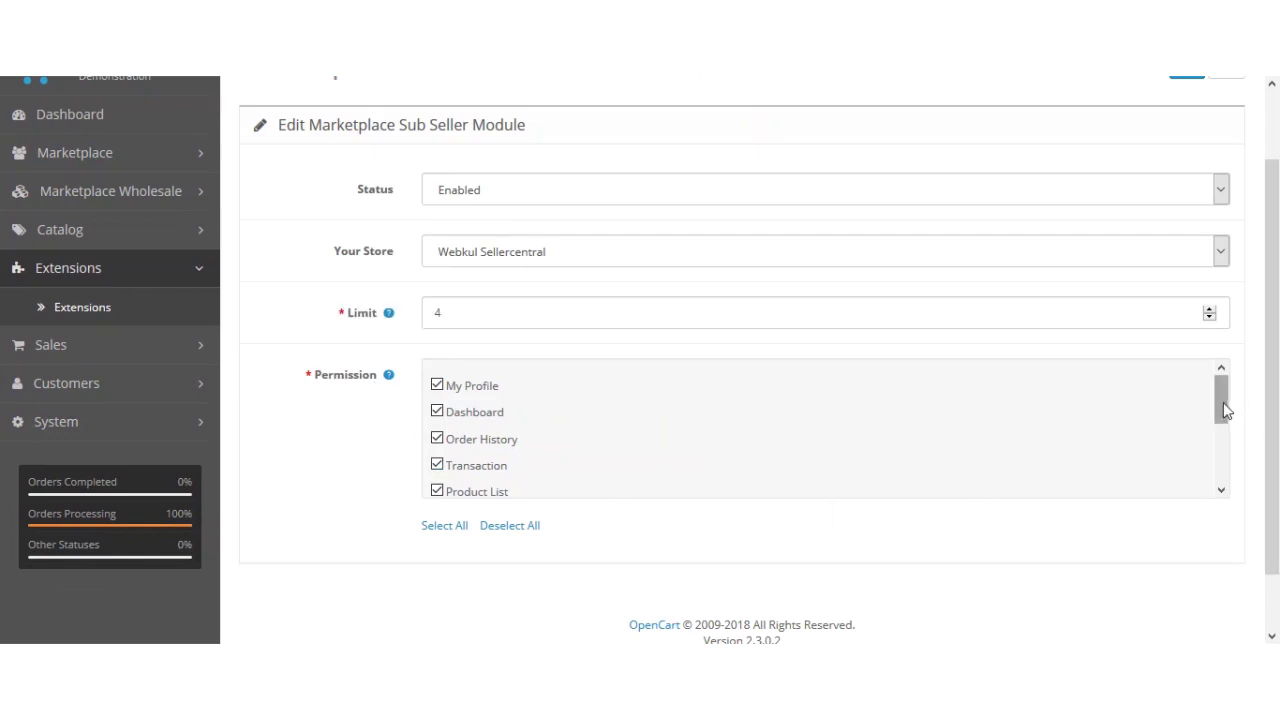
drag(1219, 398, 1234, 474)
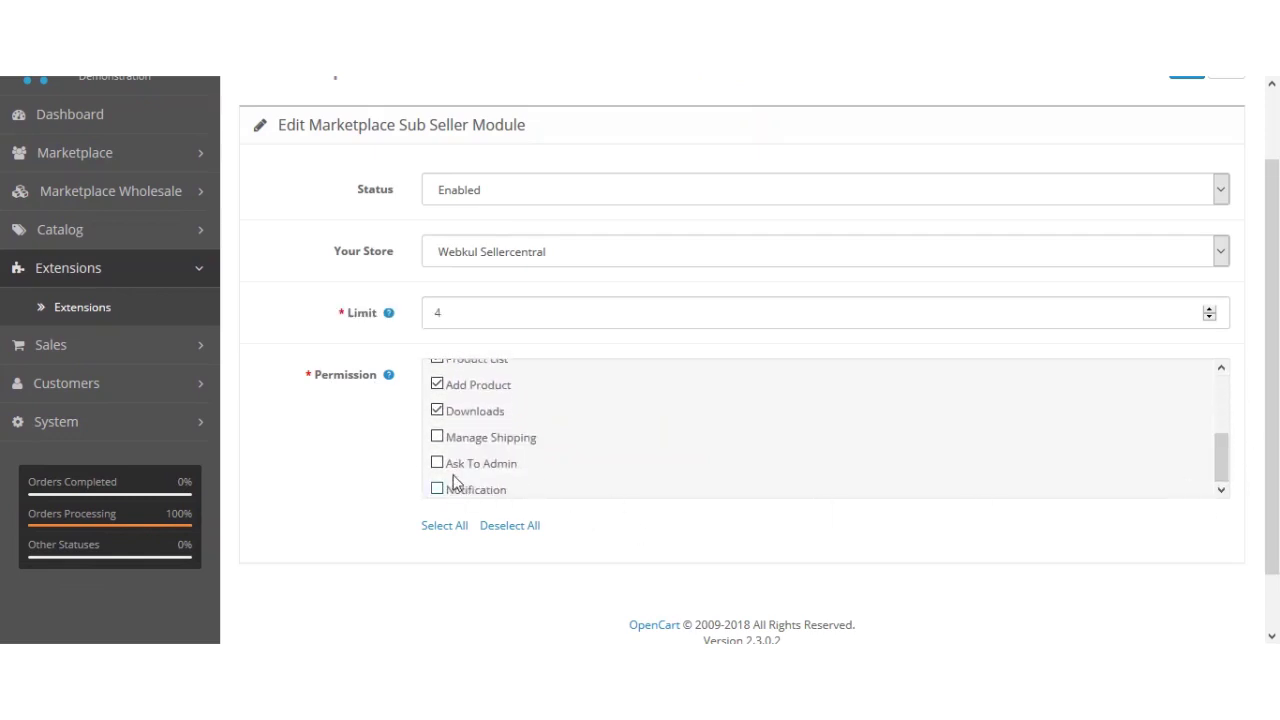
drag(1221, 460, 1217, 385)
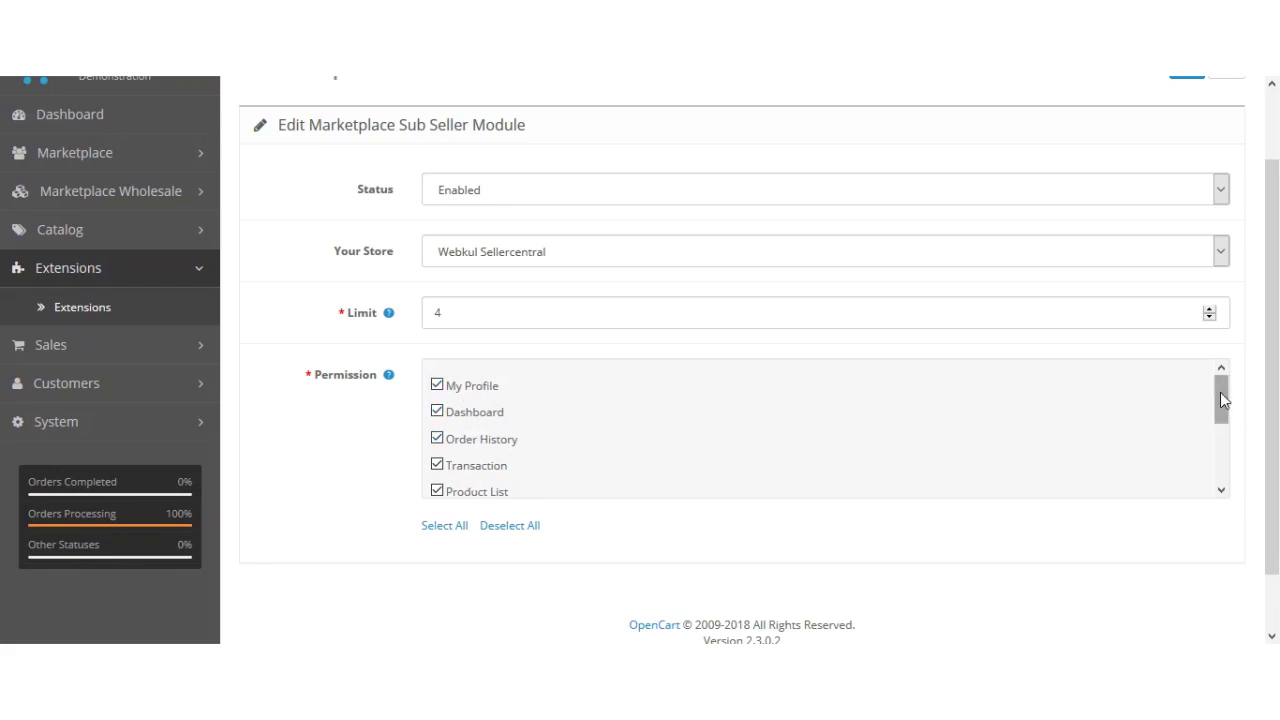
drag(1220, 392, 1266, 309)
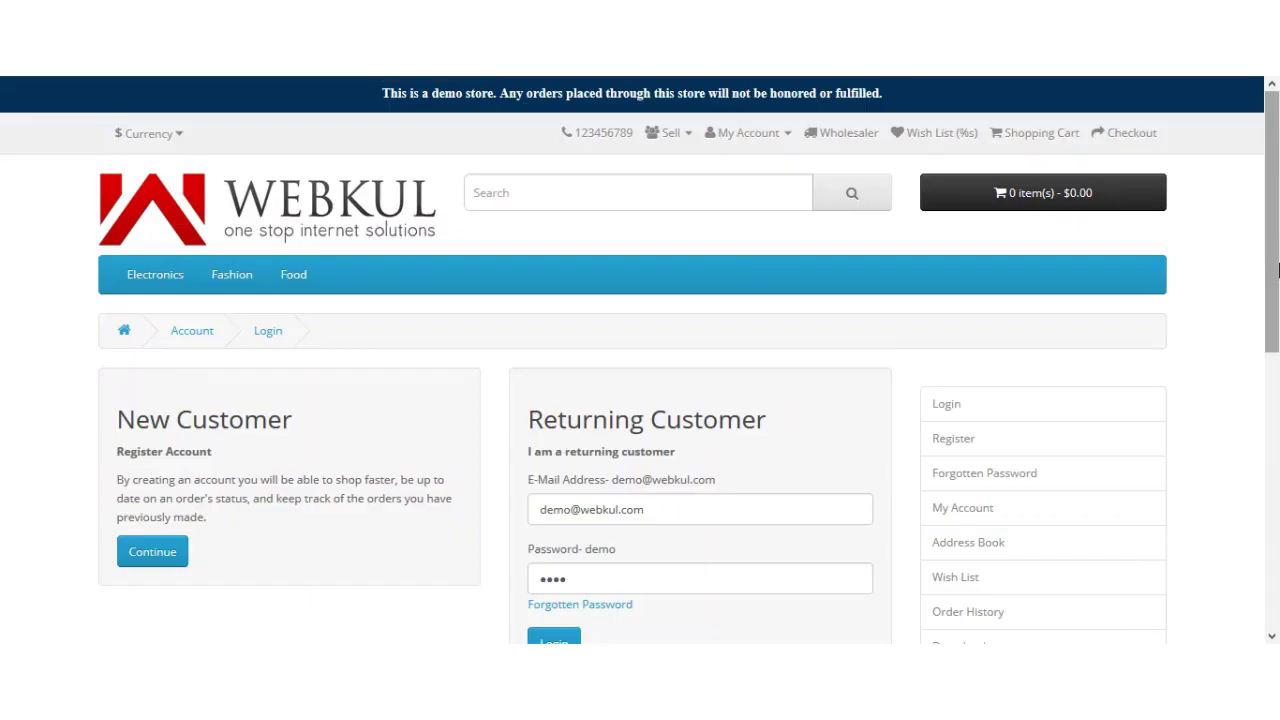
Step: Sign in to the seller account on the storefront and close the dashboard overview popup
drag(1277, 240, 1277, 300)
click(548, 517)
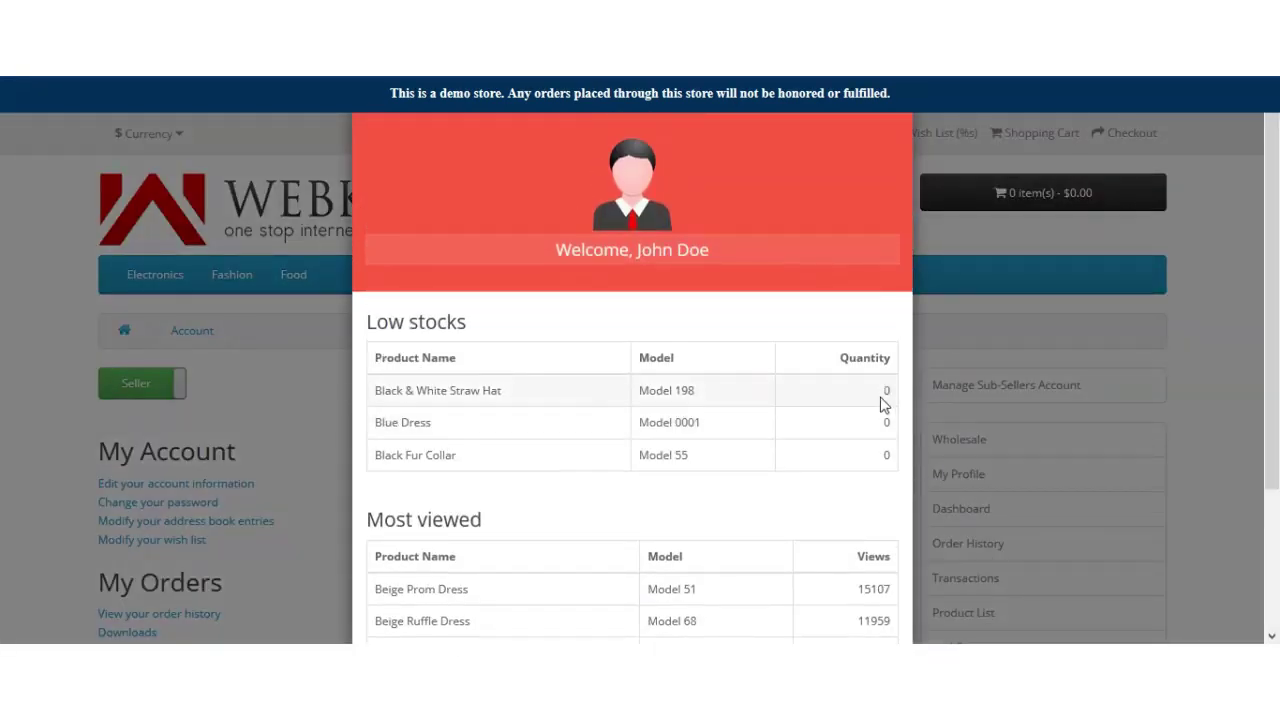
scroll(837, 440, down, 2)
click(884, 594)
Step: Go to Manage Sub-Sellers Account and start a new sub seller
drag(1268, 196, 1276, 243)
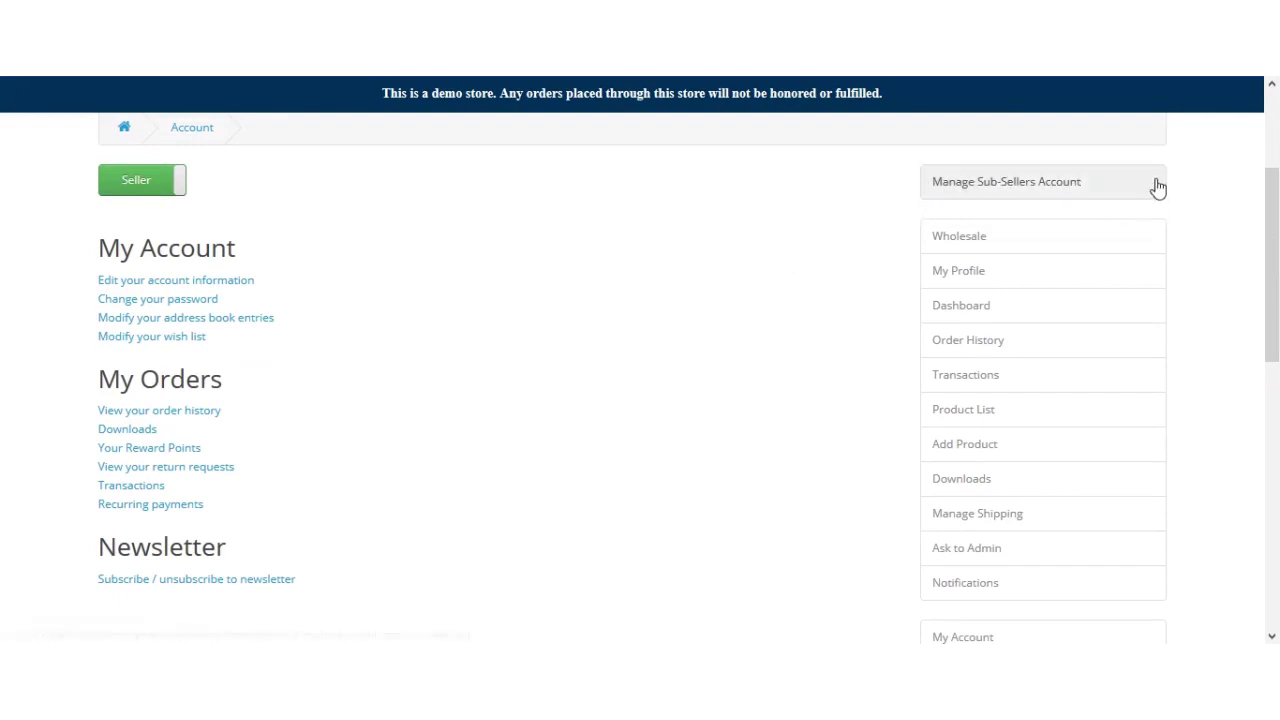
click(988, 191)
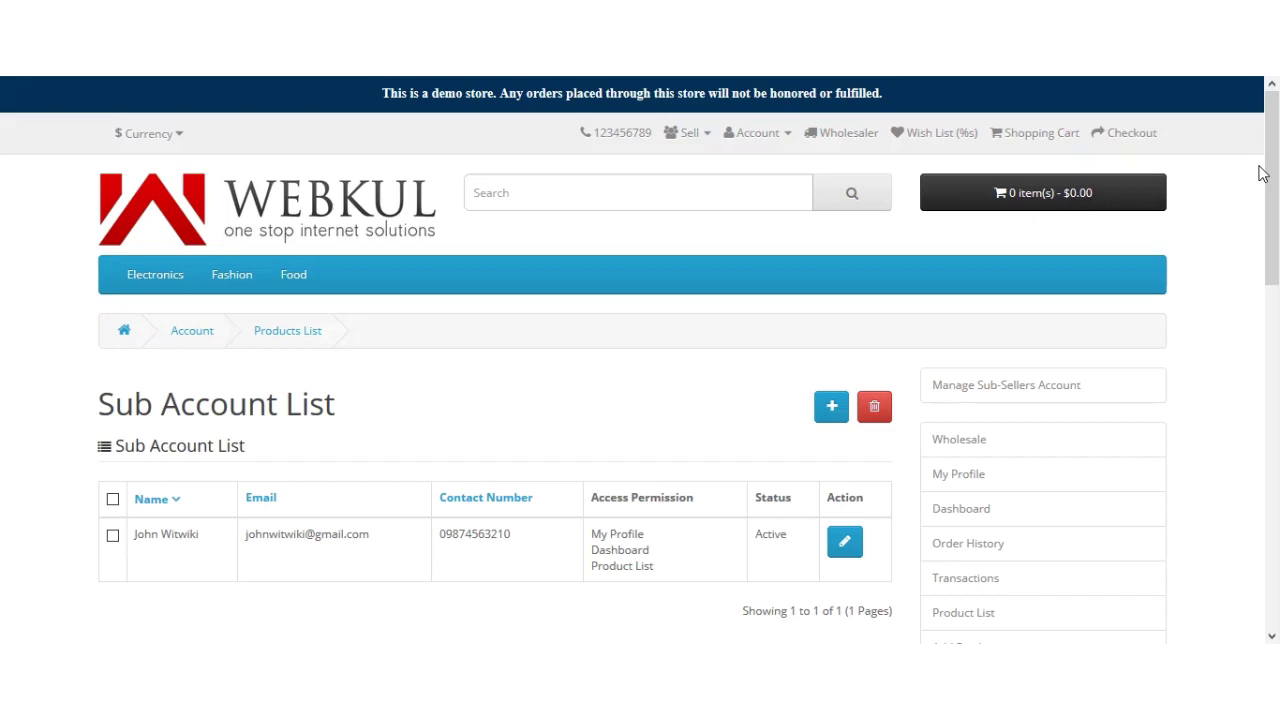
scroll(1259, 178, down, 2)
scroll(1257, 184, up, 1)
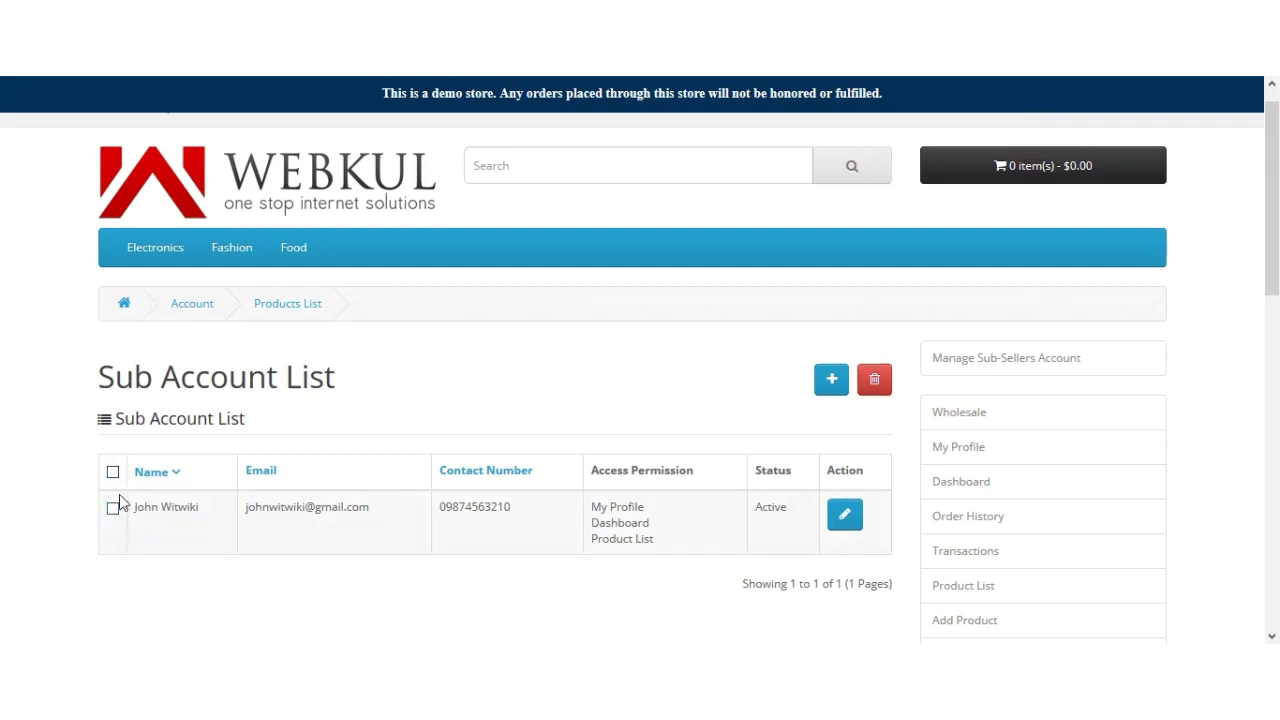
mouse_move(1272, 200)
mouse_down()
mouse_move(1272, 253)
mouse_move(1272, 210)
mouse_up()
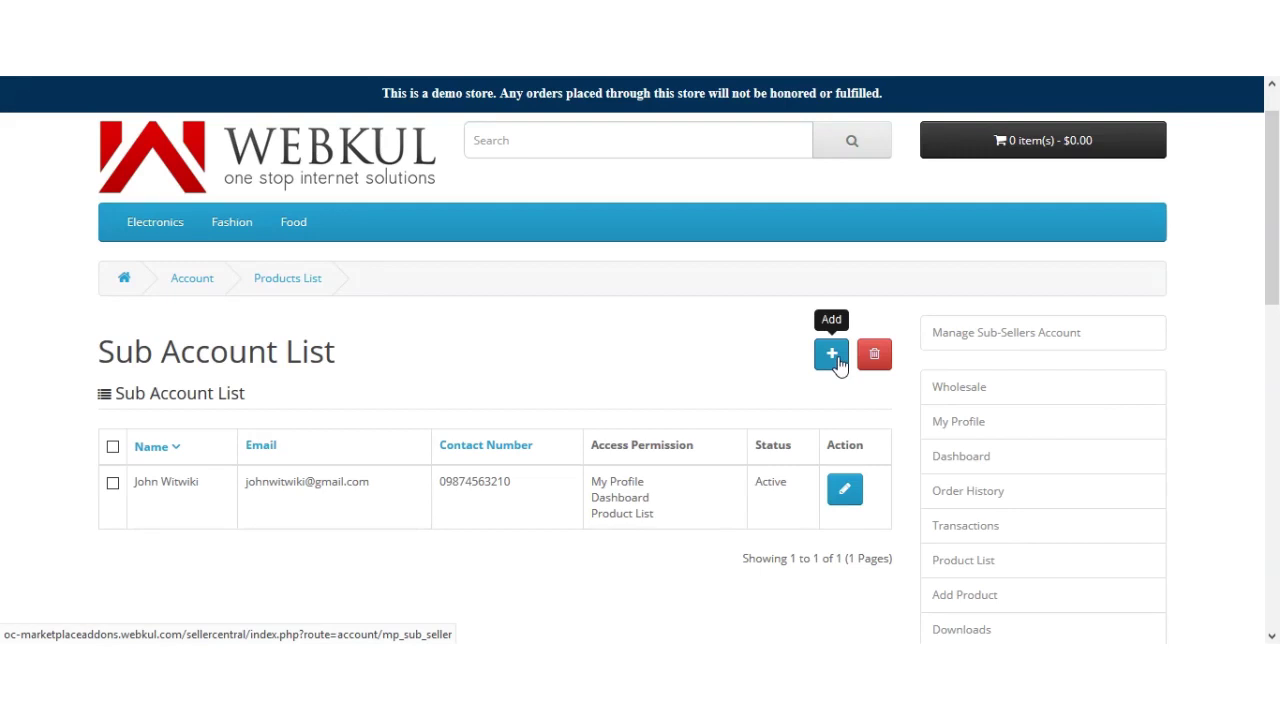
click(837, 360)
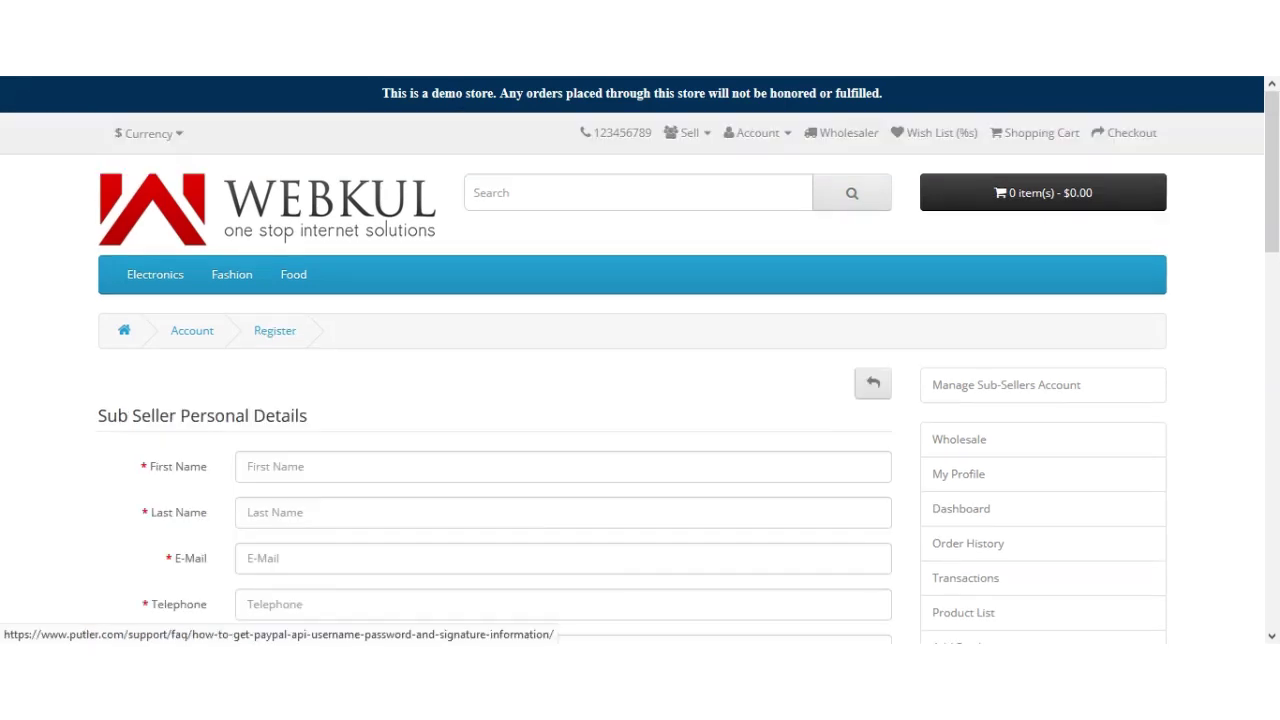
Step: Fill the sub seller's e-mail and telephone from saved autofill suggestions
drag(1276, 234, 1275, 300)
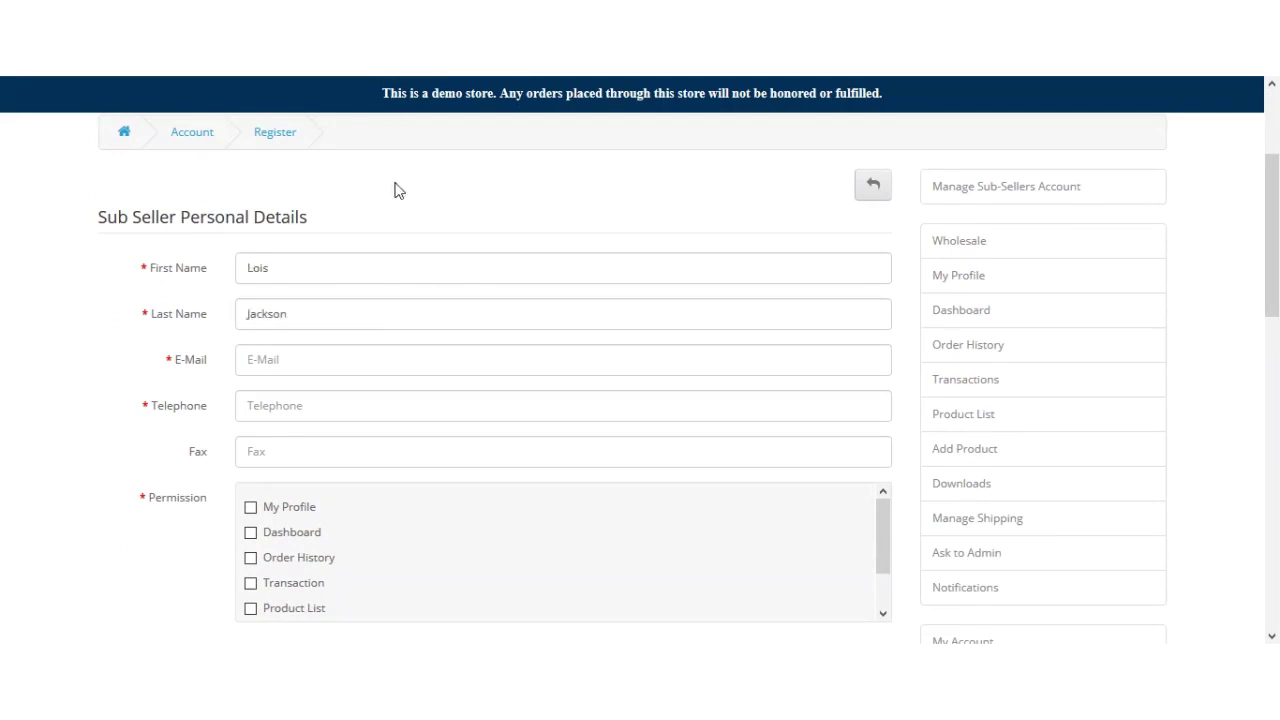
click(298, 363)
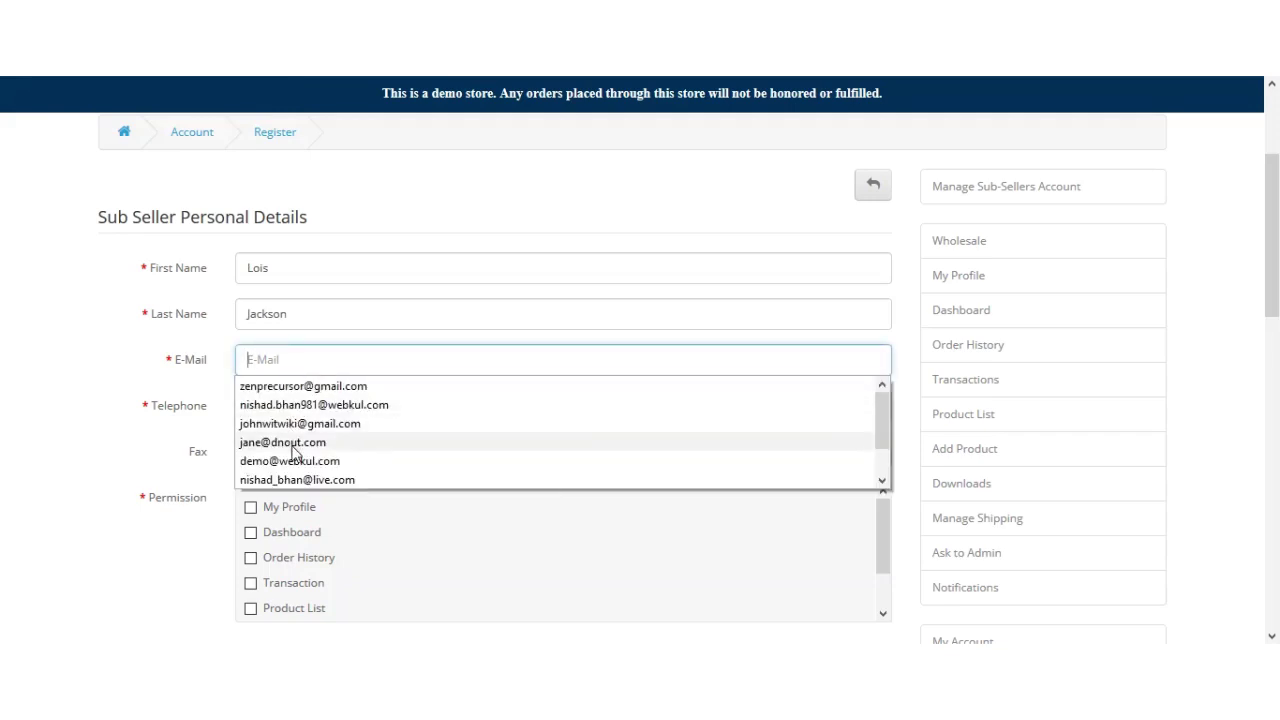
click(292, 445)
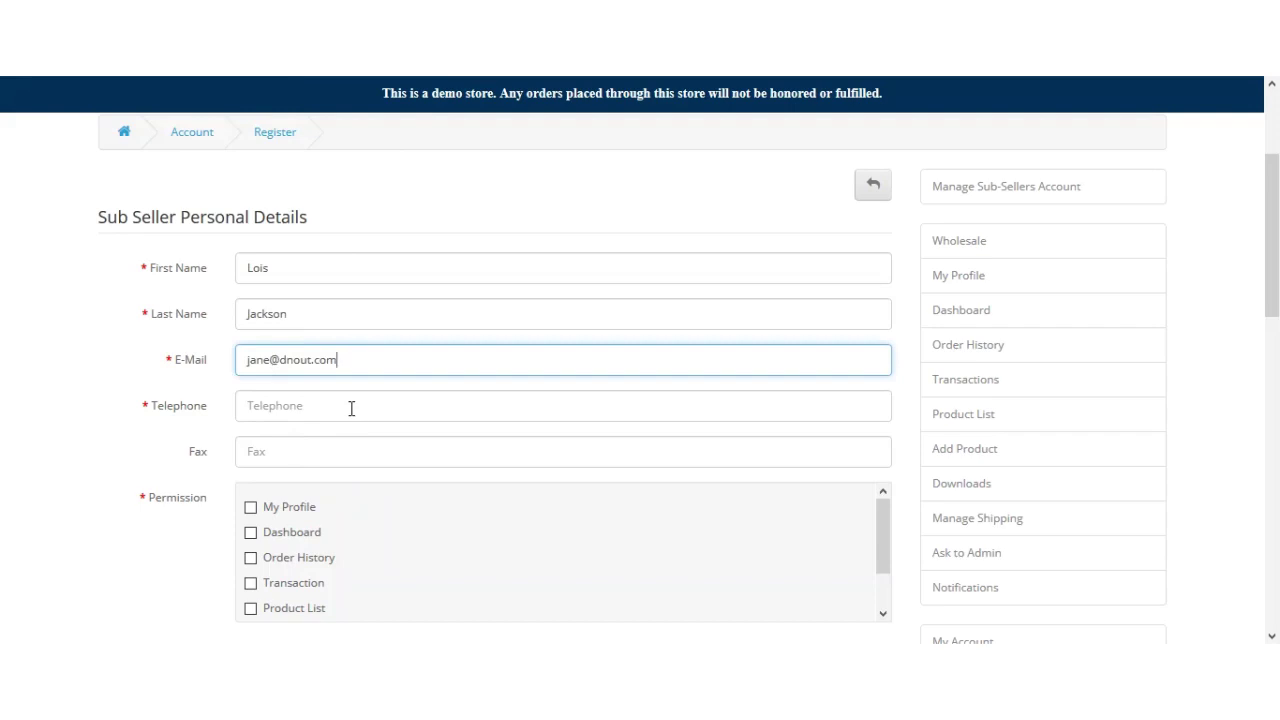
scroll(351, 408, down, 2)
click(309, 190)
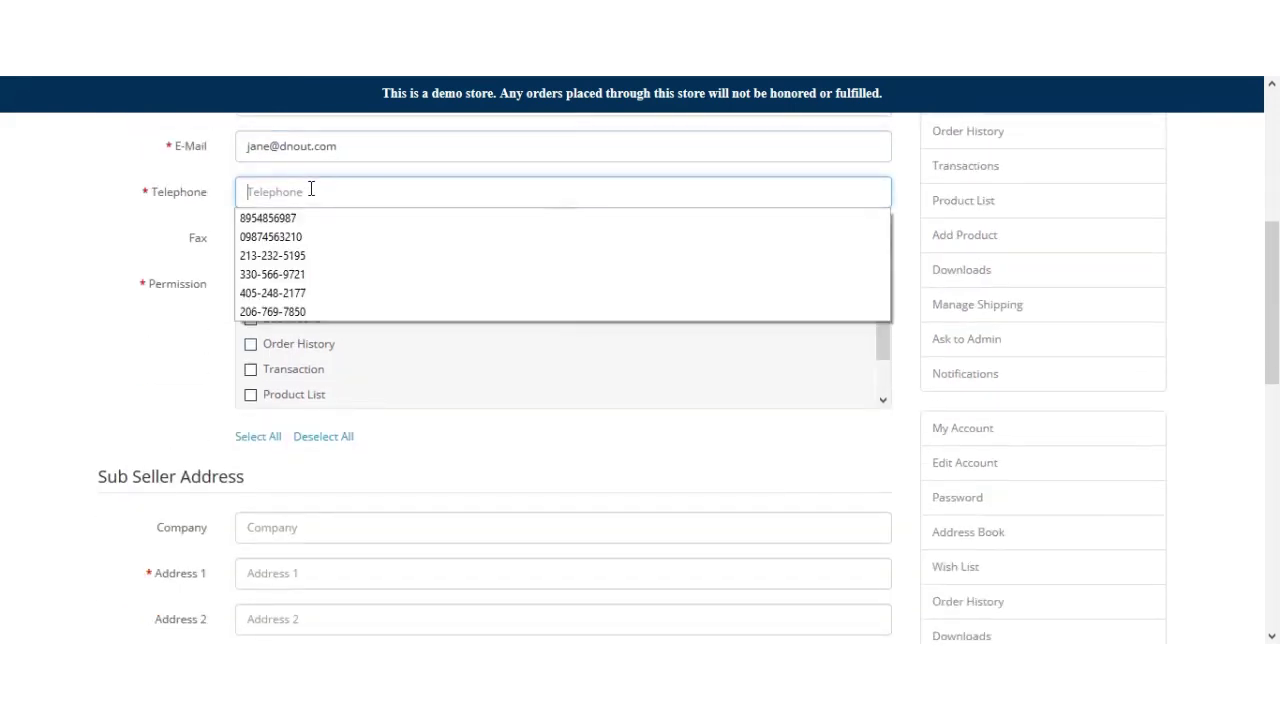
key(Down)
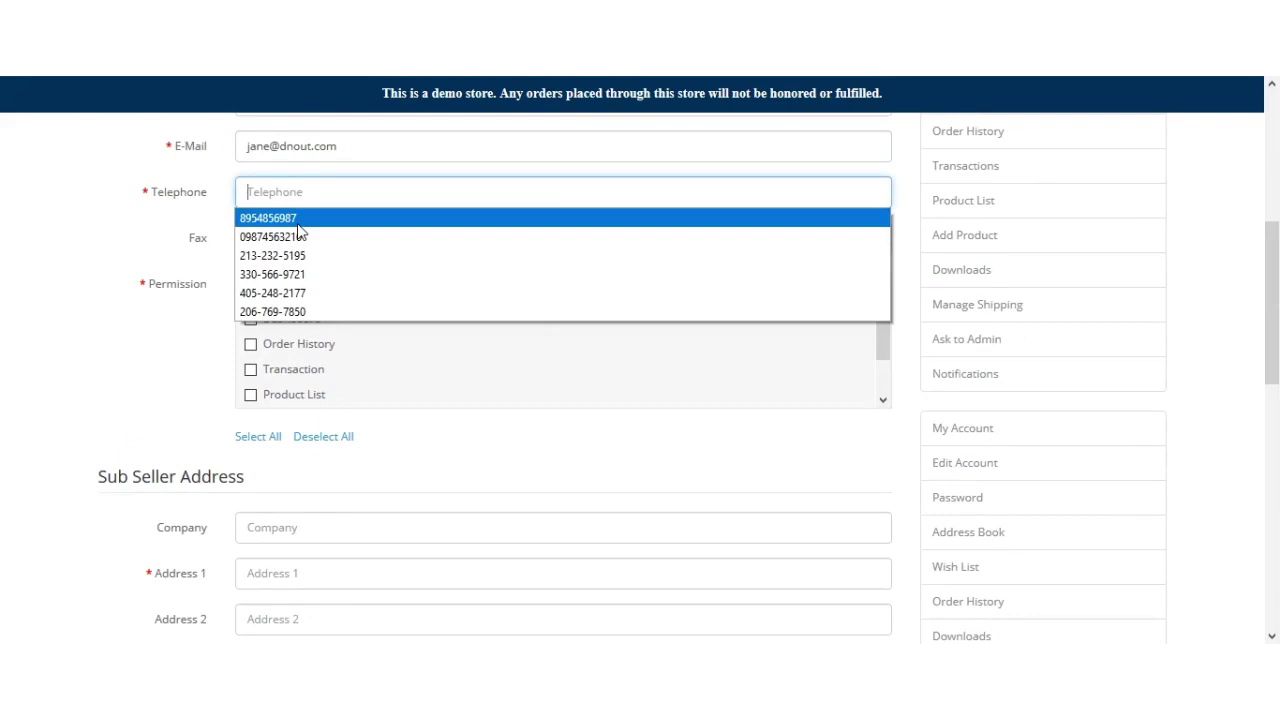
click(300, 255)
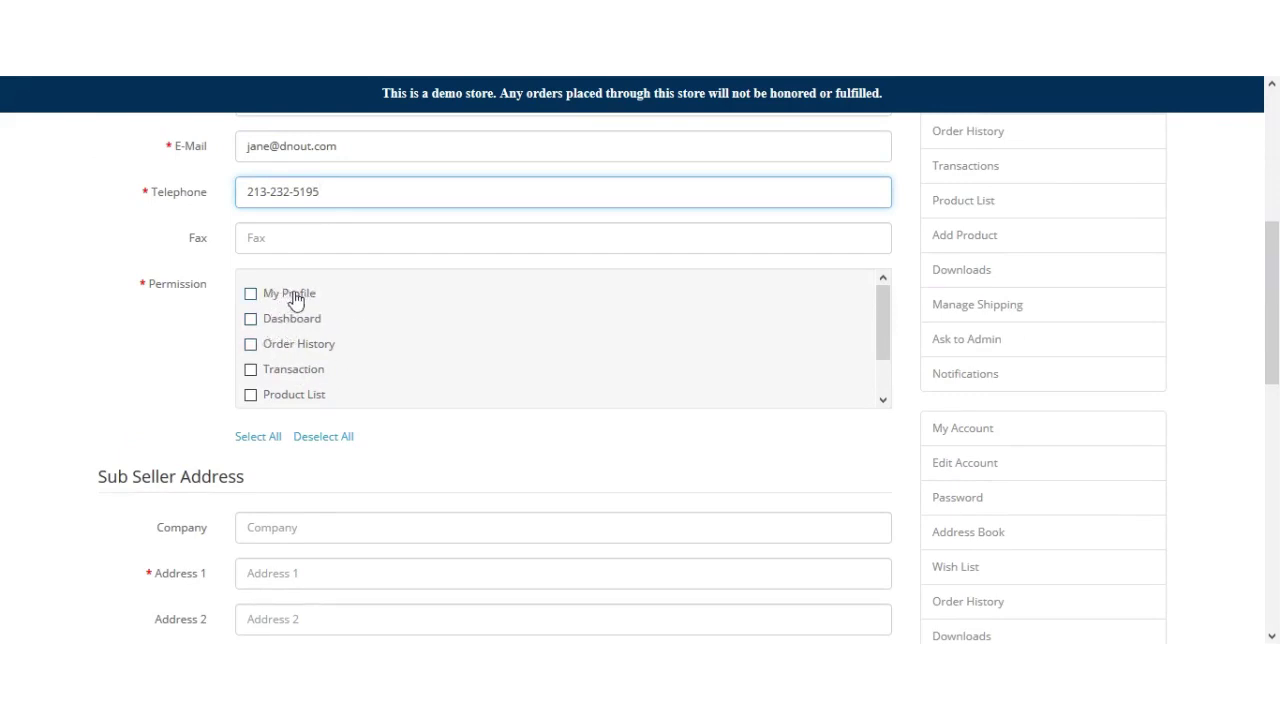
Step: Grant the Order History, Product List and My Profile permissions
click(251, 346)
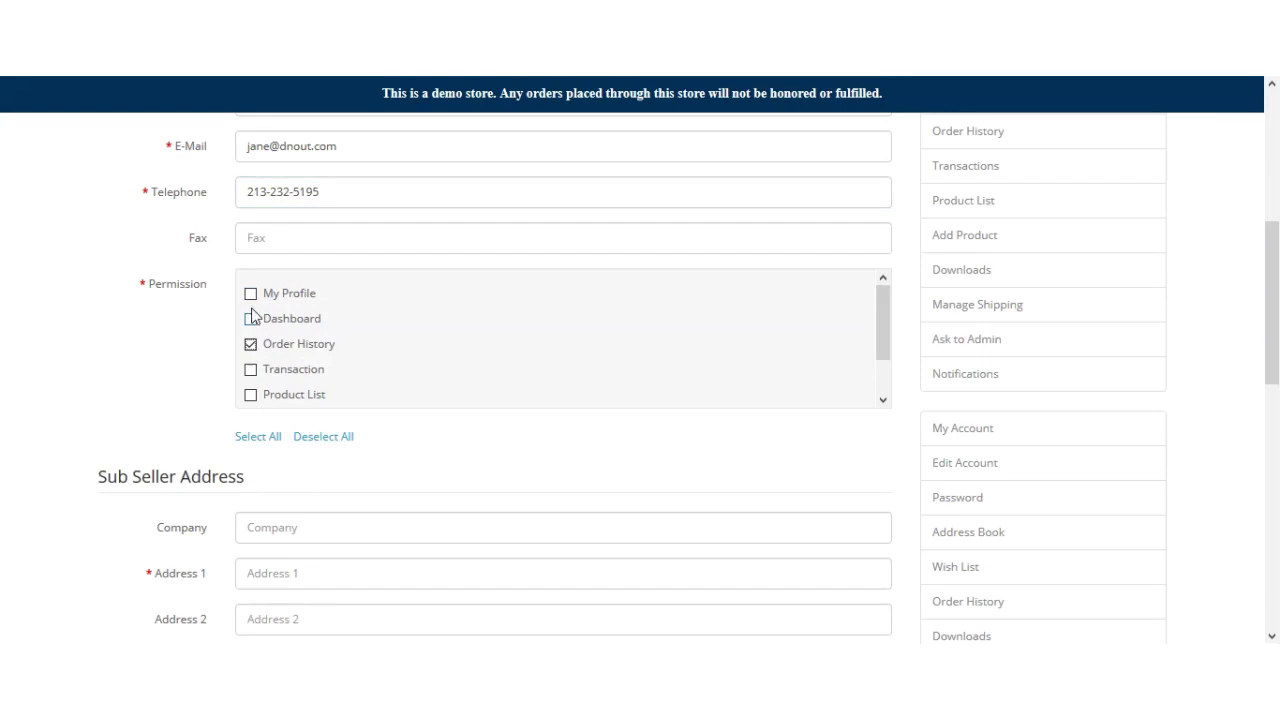
click(251, 396)
click(250, 296)
scroll(431, 474, down, 3)
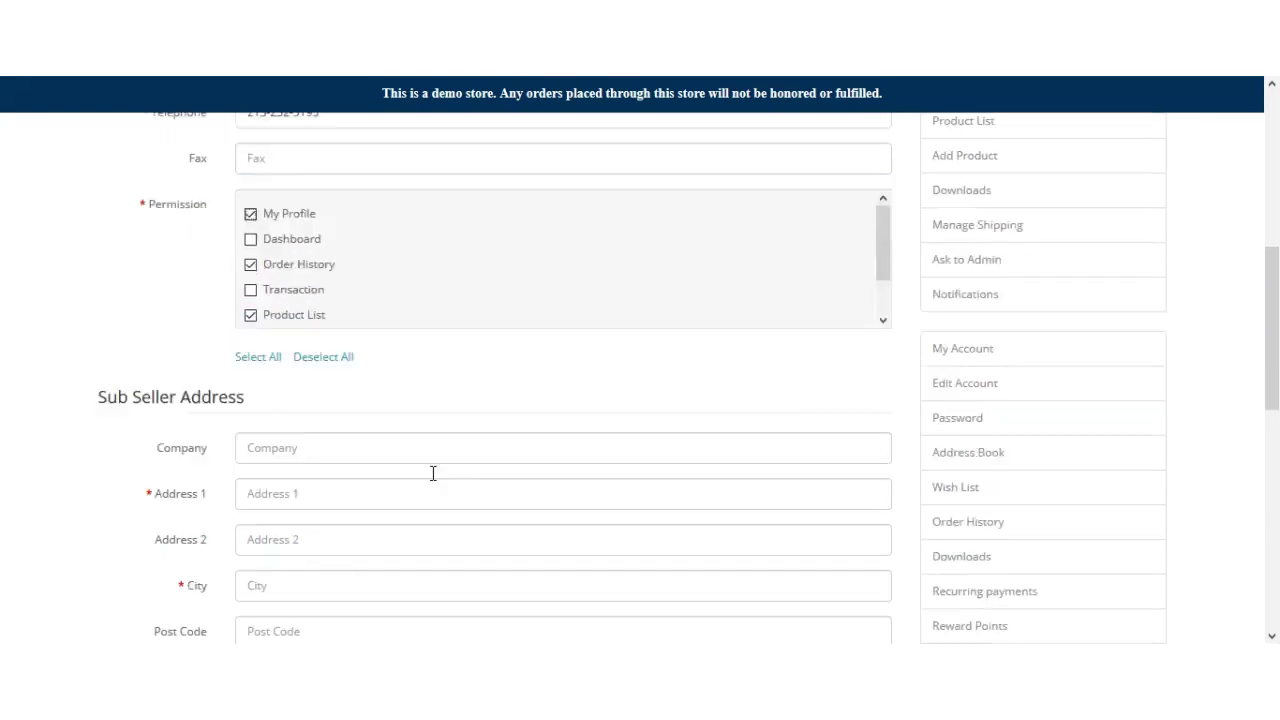
Step: Enter a saved street address and post code, city Los Angeles, country United States, region California
click(288, 253)
click(294, 275)
click(291, 338)
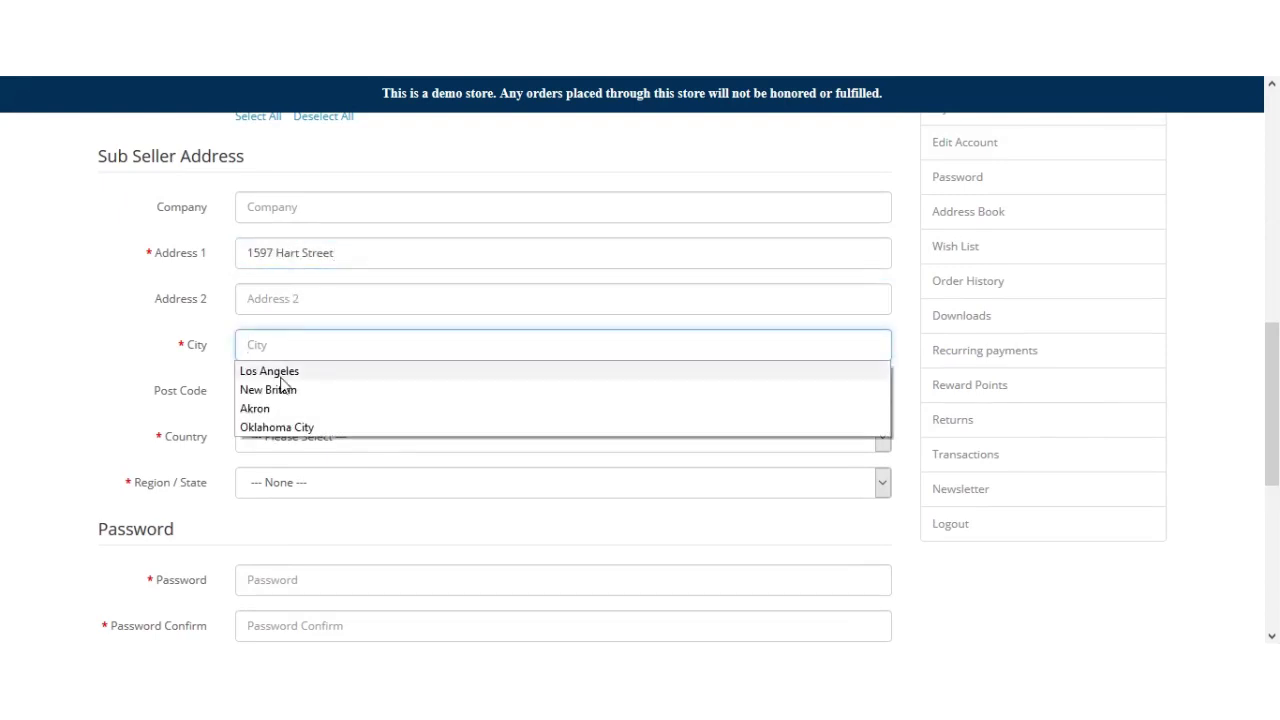
click(283, 372)
click(282, 392)
click(284, 441)
click(284, 444)
key(u)
key(u)
key(u)
key(u)
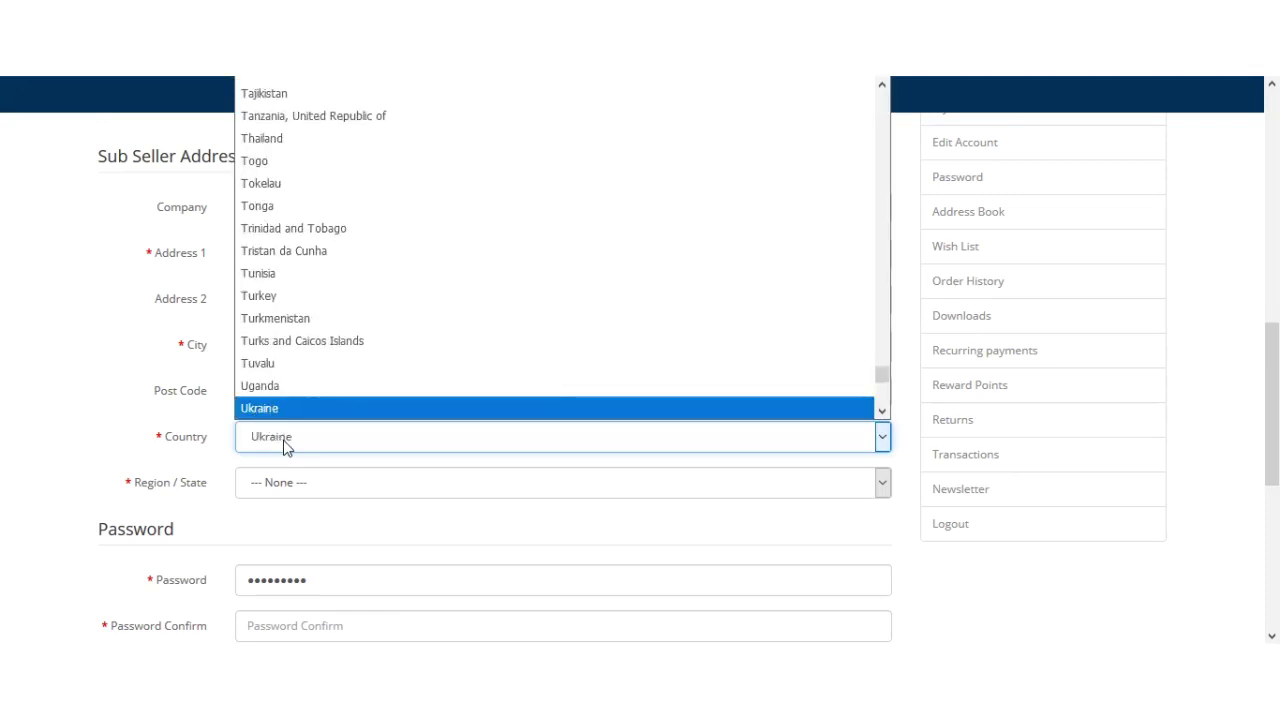
key(u)
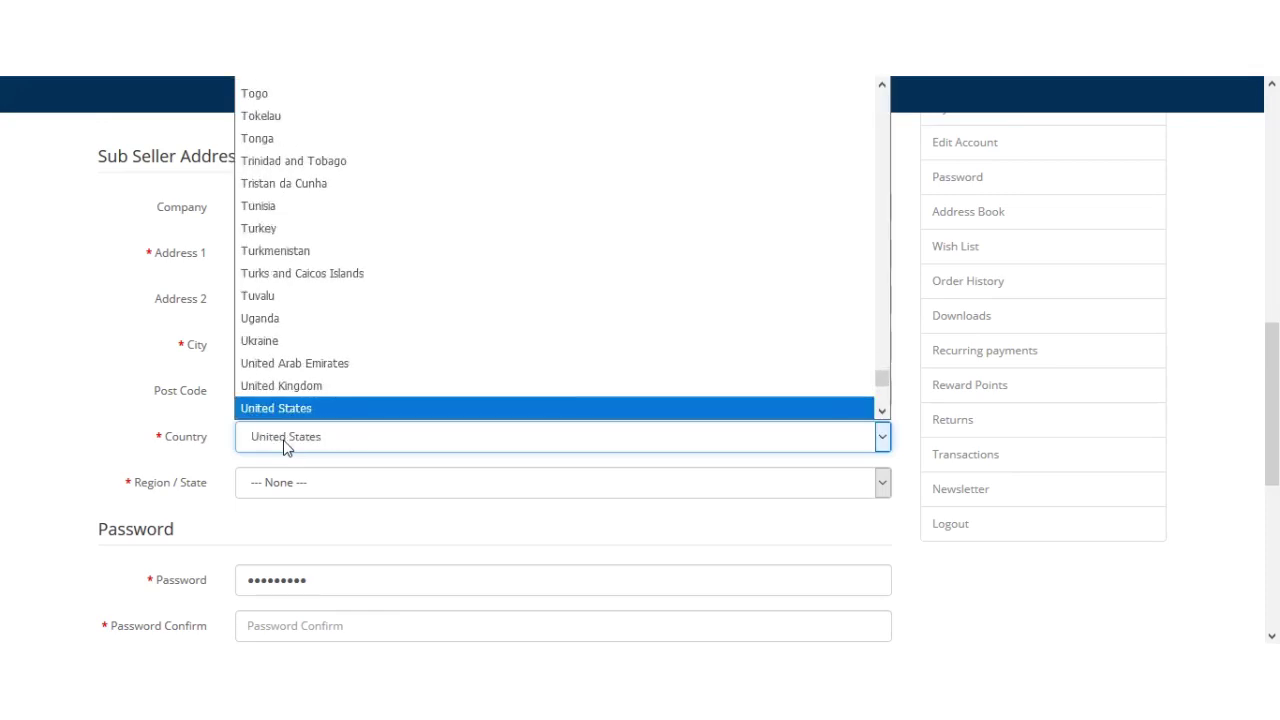
key(Return)
click(314, 494)
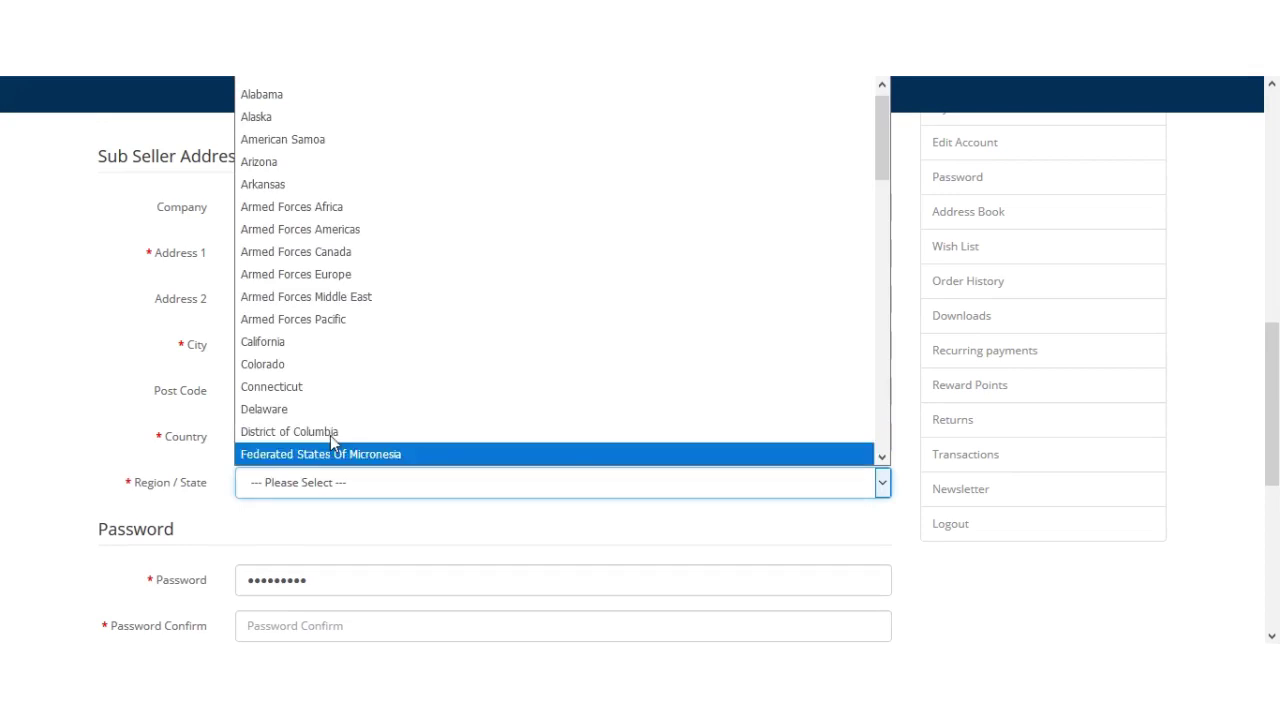
click(336, 343)
Step: Enter the sub-seller's password in both Password and Password Confirm
click(333, 524)
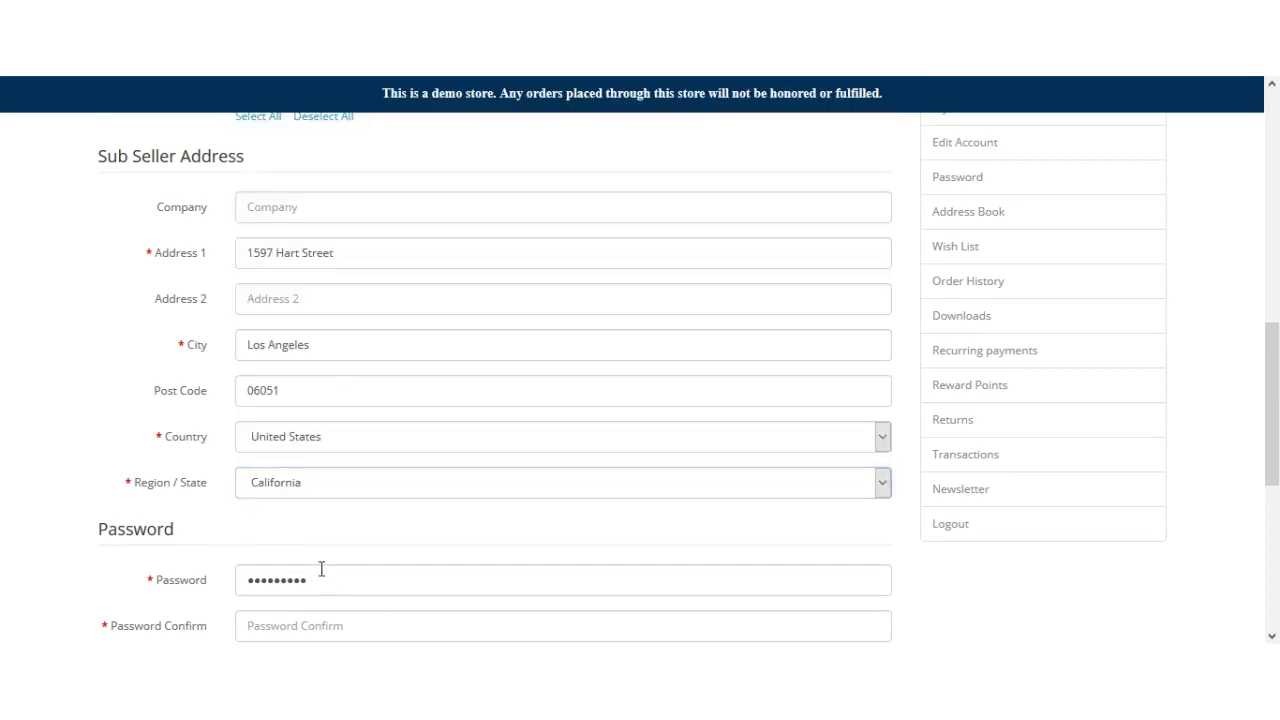
double_click(236, 580)
scroll(263, 566, down, 1)
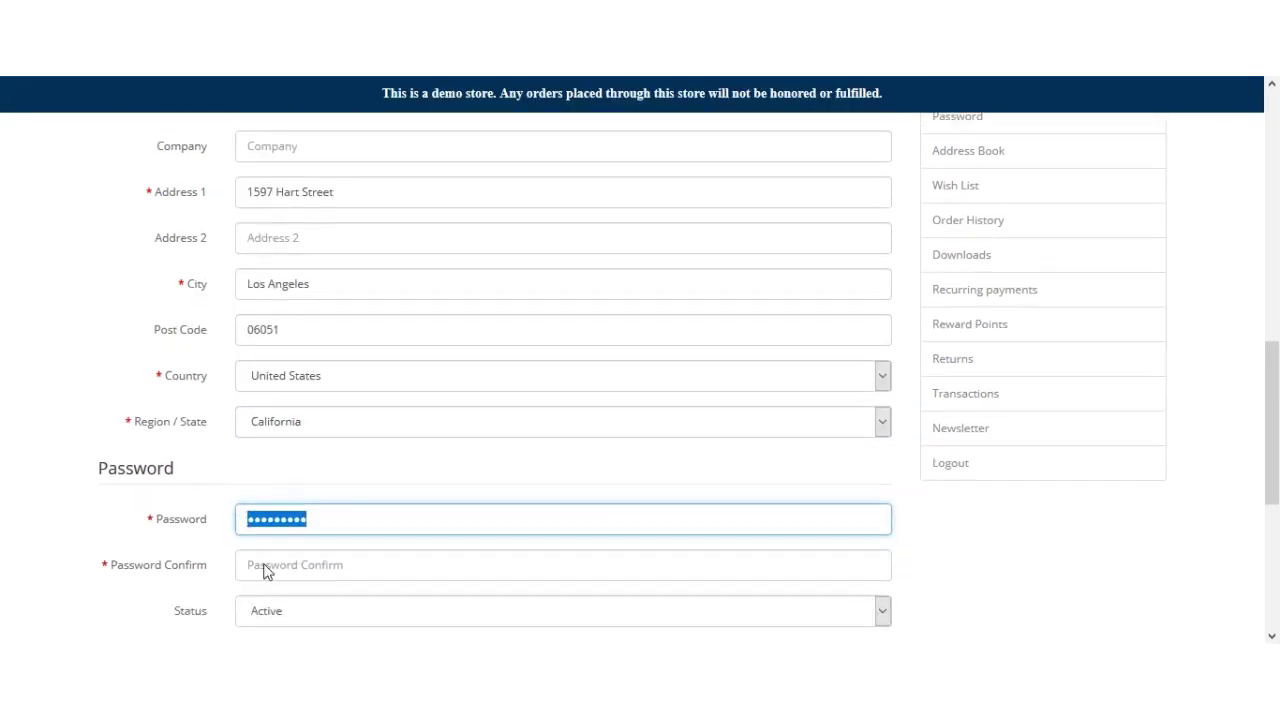
text(1234)
key(Tab)
text(12)
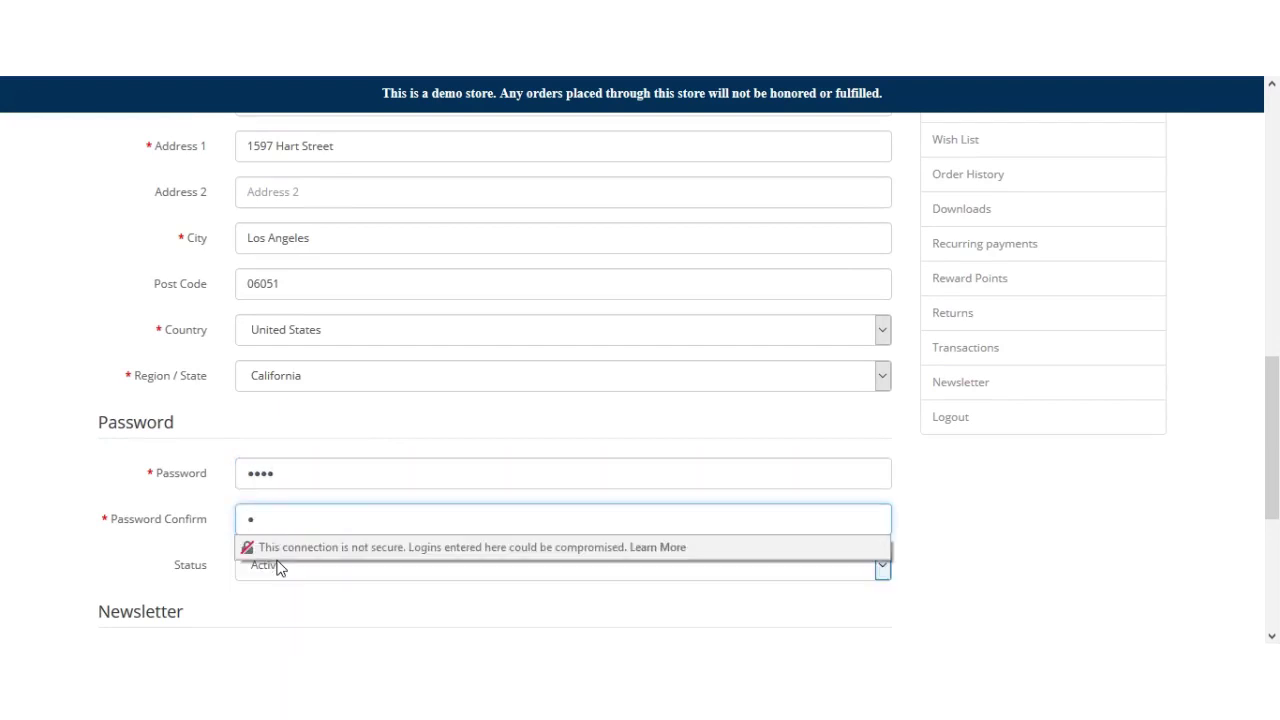
text(34)
click(334, 601)
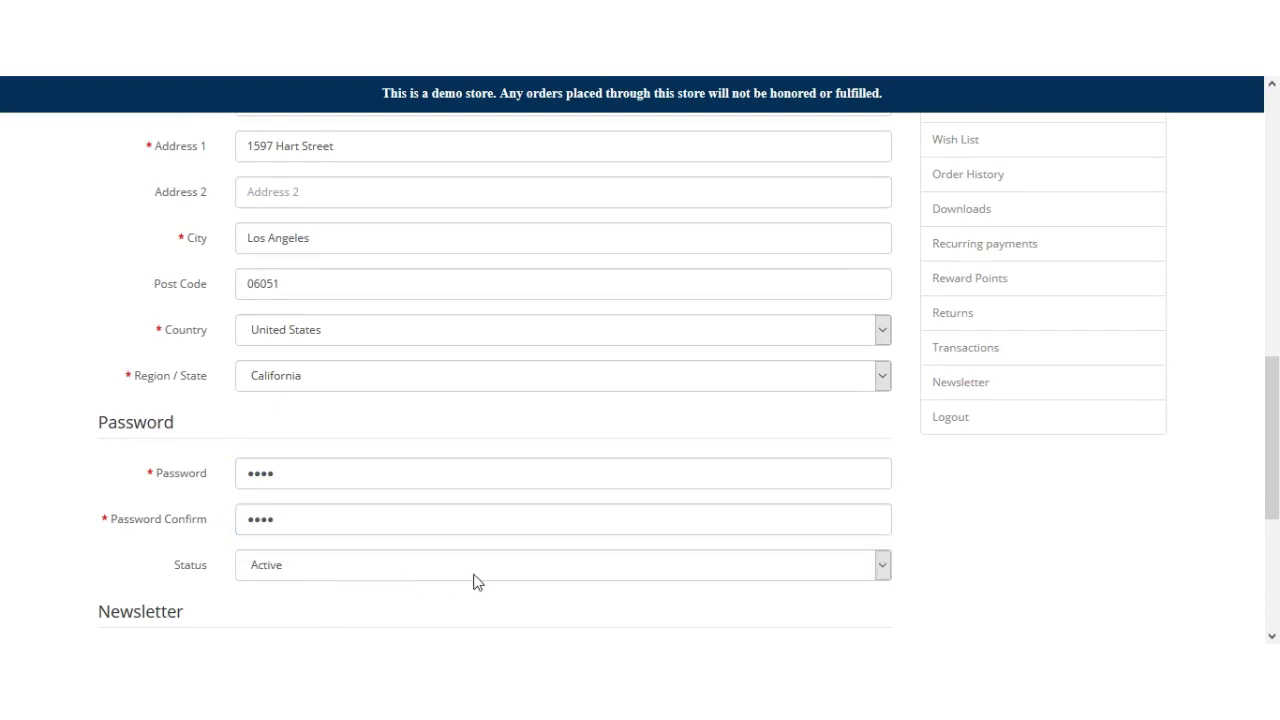
Step: Keep status Active, accept the Privacy Policy and submit the new sub-seller
drag(1274, 476, 1274, 500)
click(820, 493)
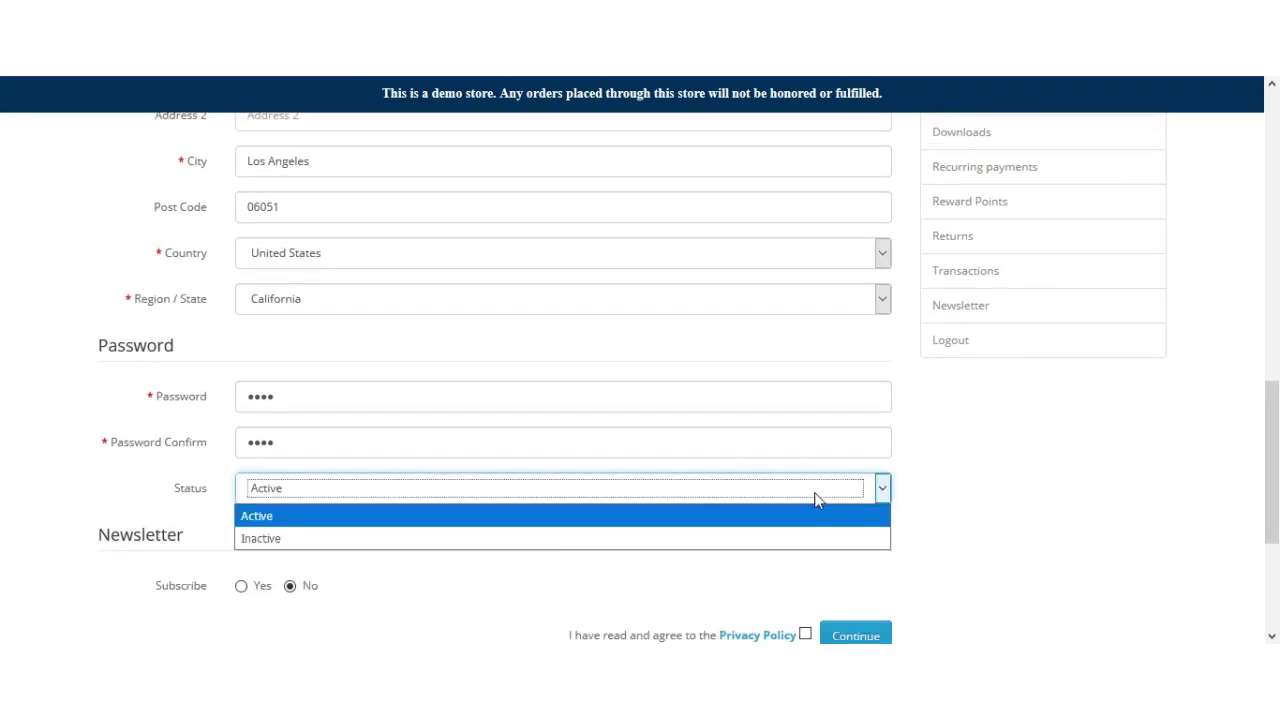
click(766, 516)
scroll(557, 506, down, 2)
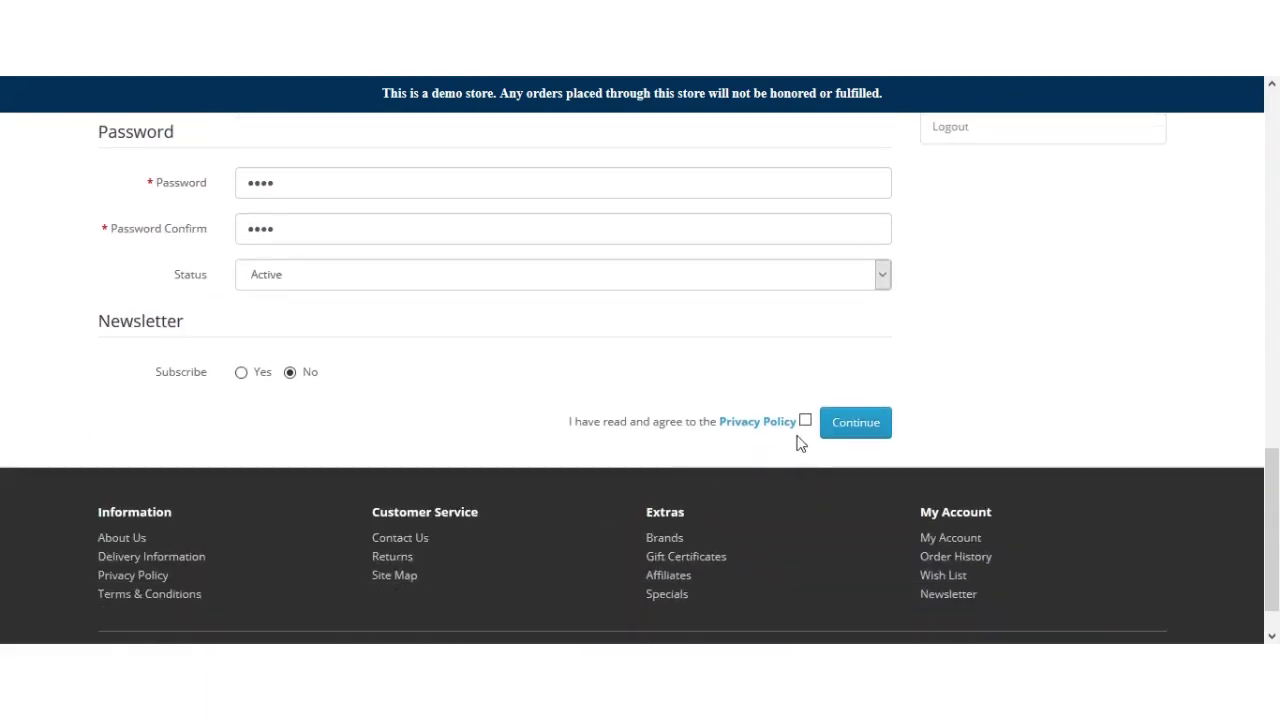
click(805, 421)
click(873, 428)
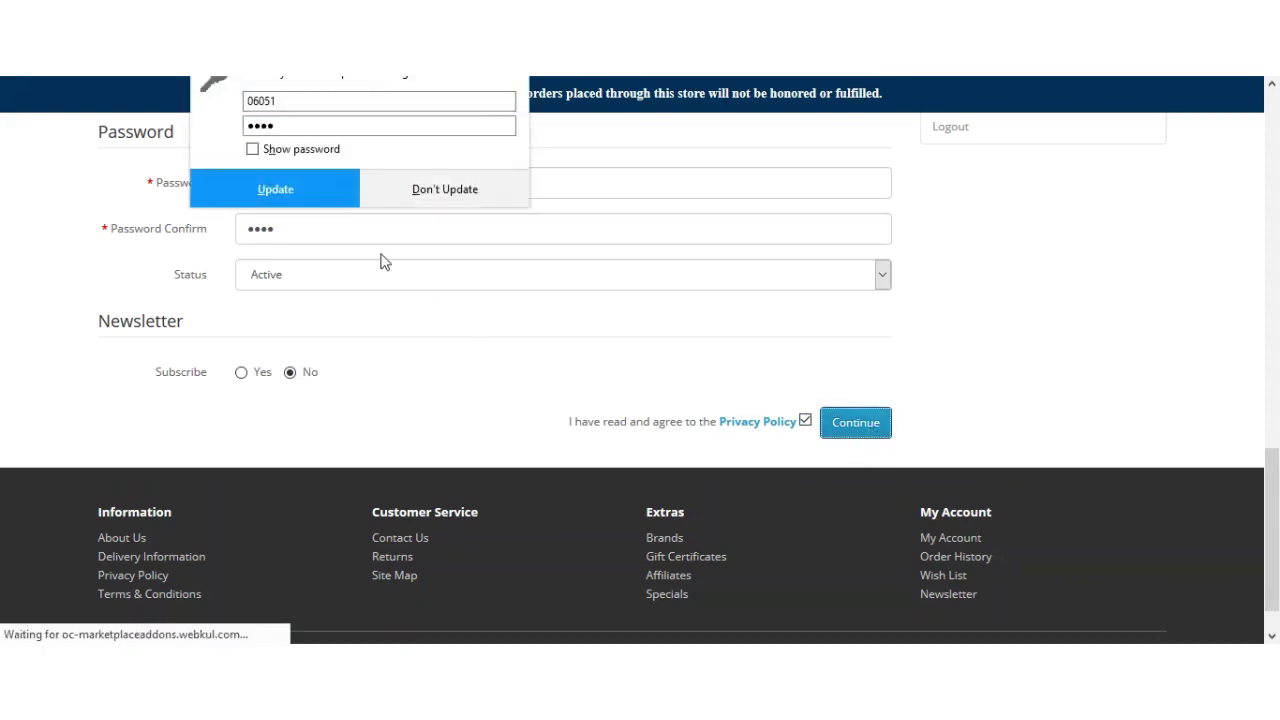
click(463, 190)
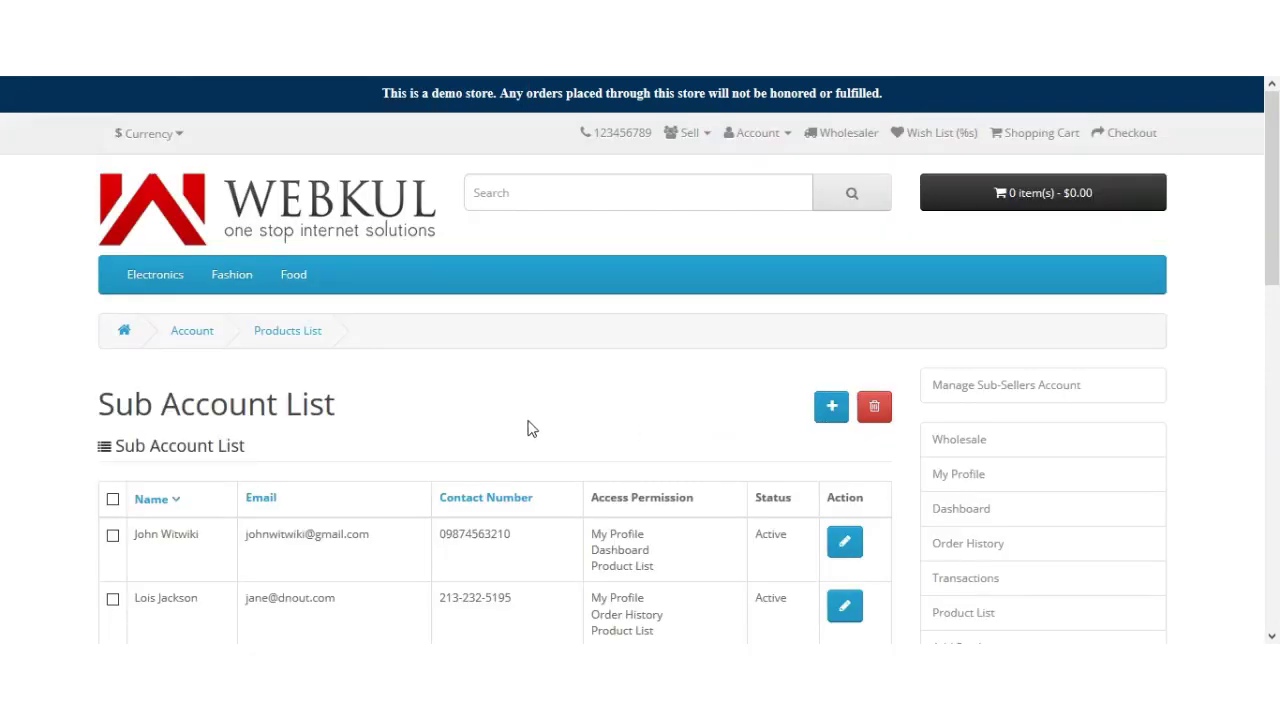
Step: Check the new row's name, e-mail and contact number, then open it for editing
scroll(526, 429, down, 2)
drag(132, 384, 200, 386)
click(178, 408)
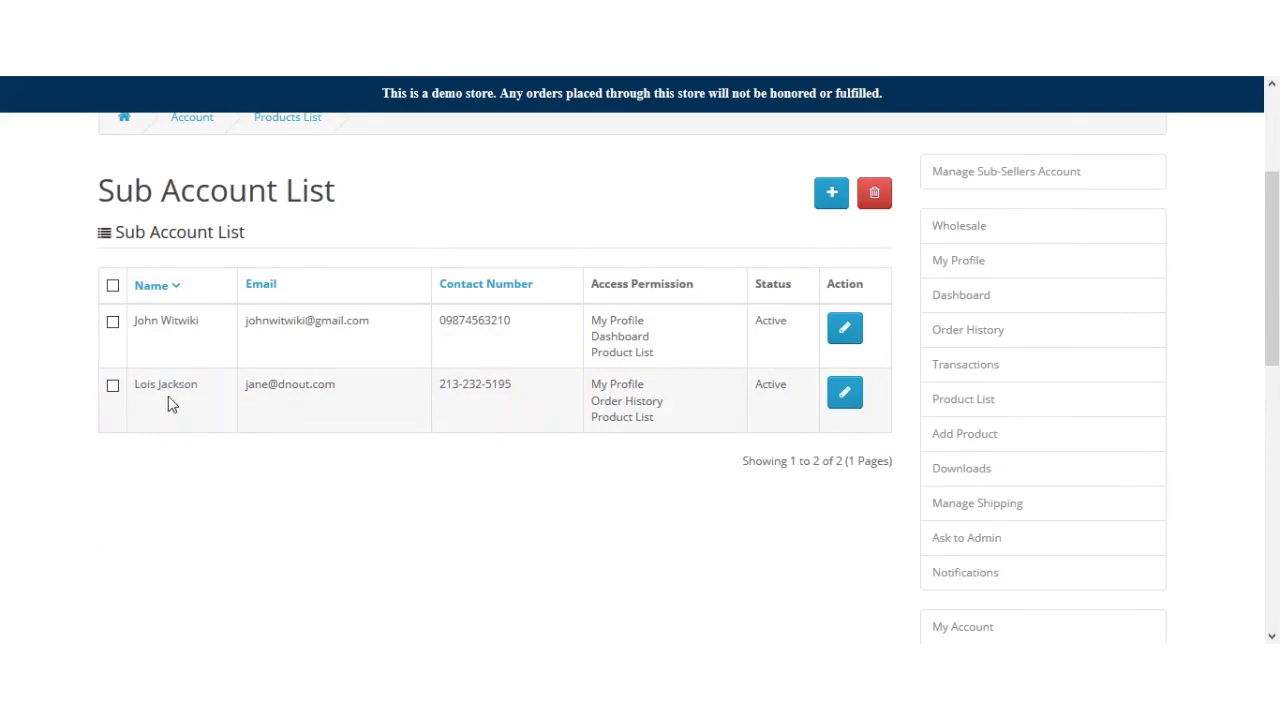
drag(249, 389, 343, 391)
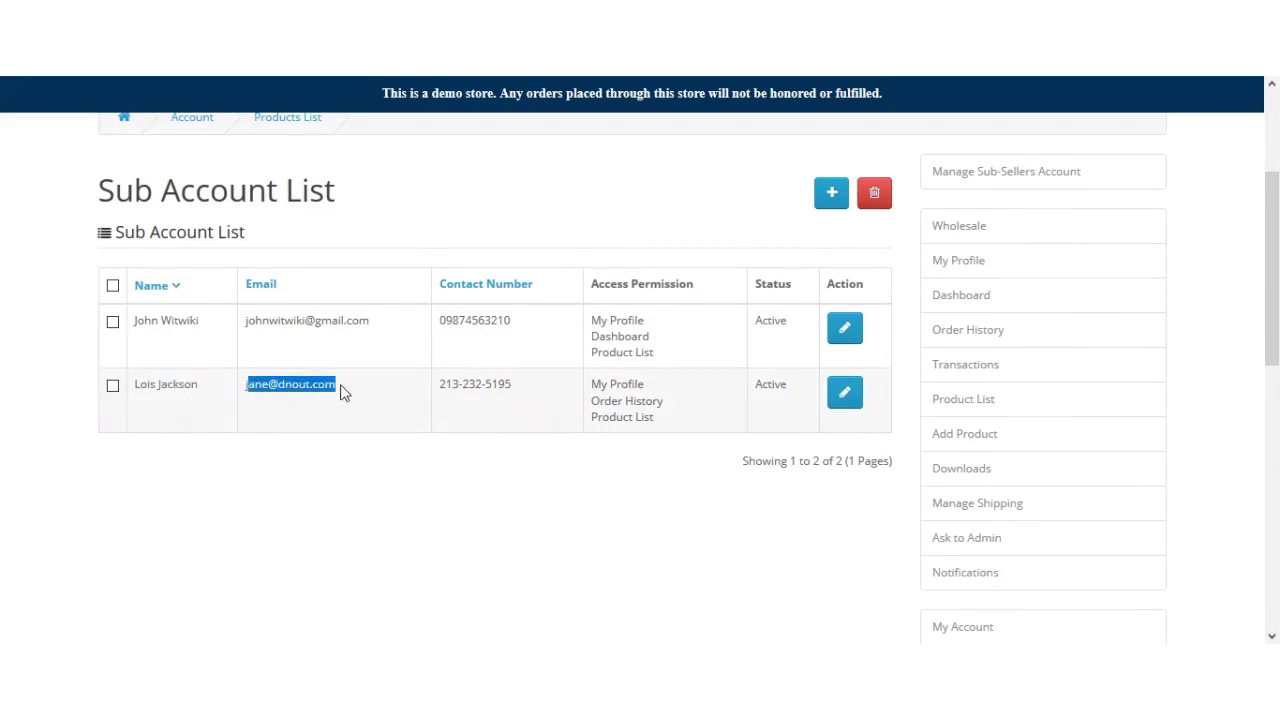
drag(443, 390, 515, 386)
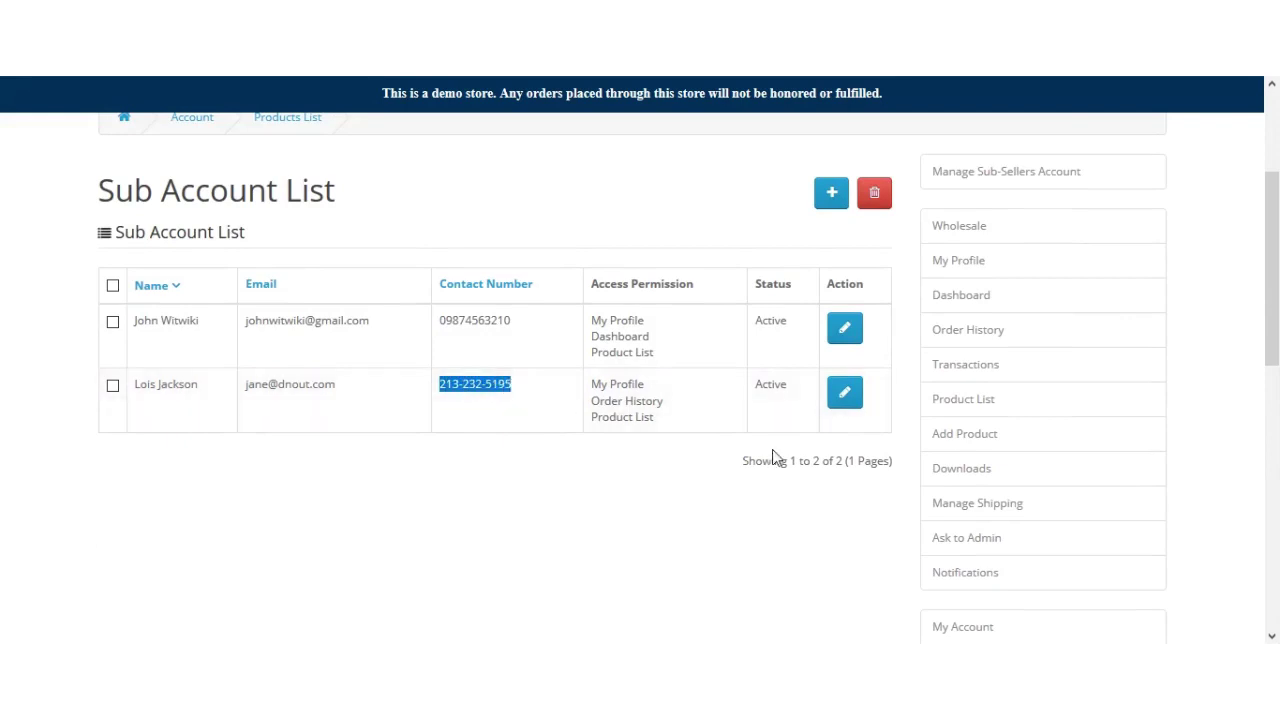
click(845, 395)
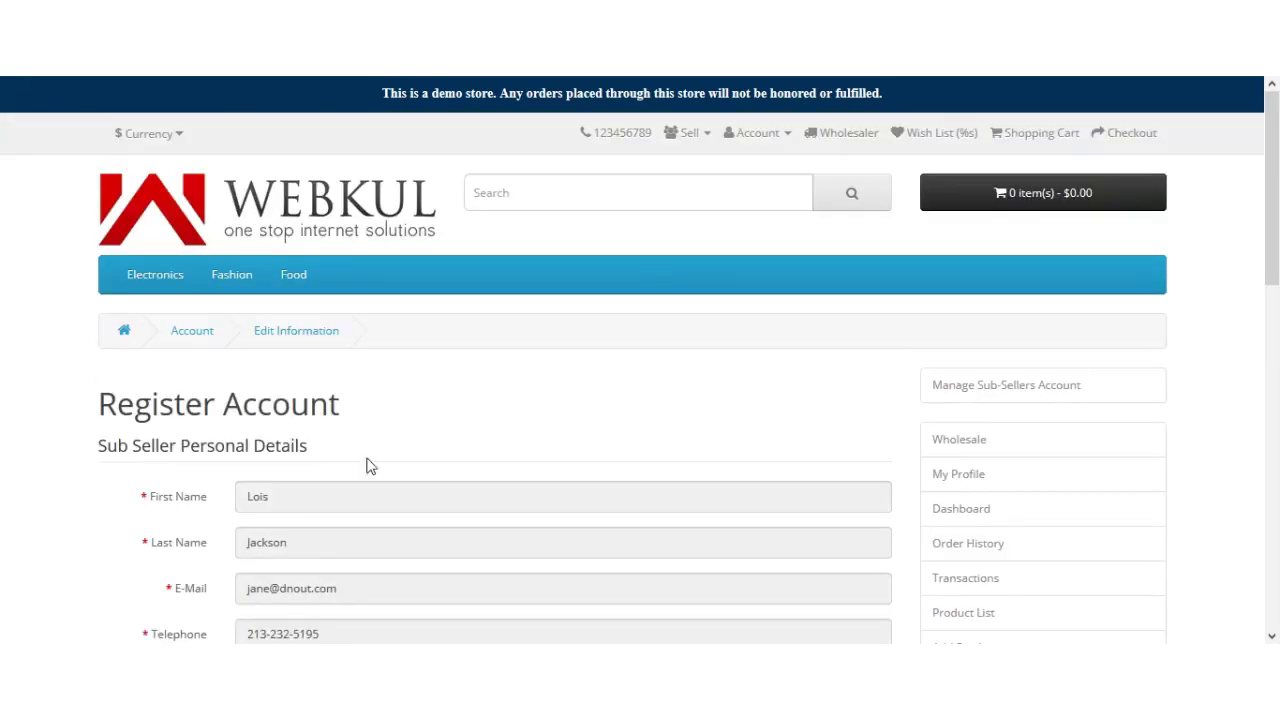
Step: Resave the sub-seller's record with status left as Active
drag(1277, 253, 1277, 383)
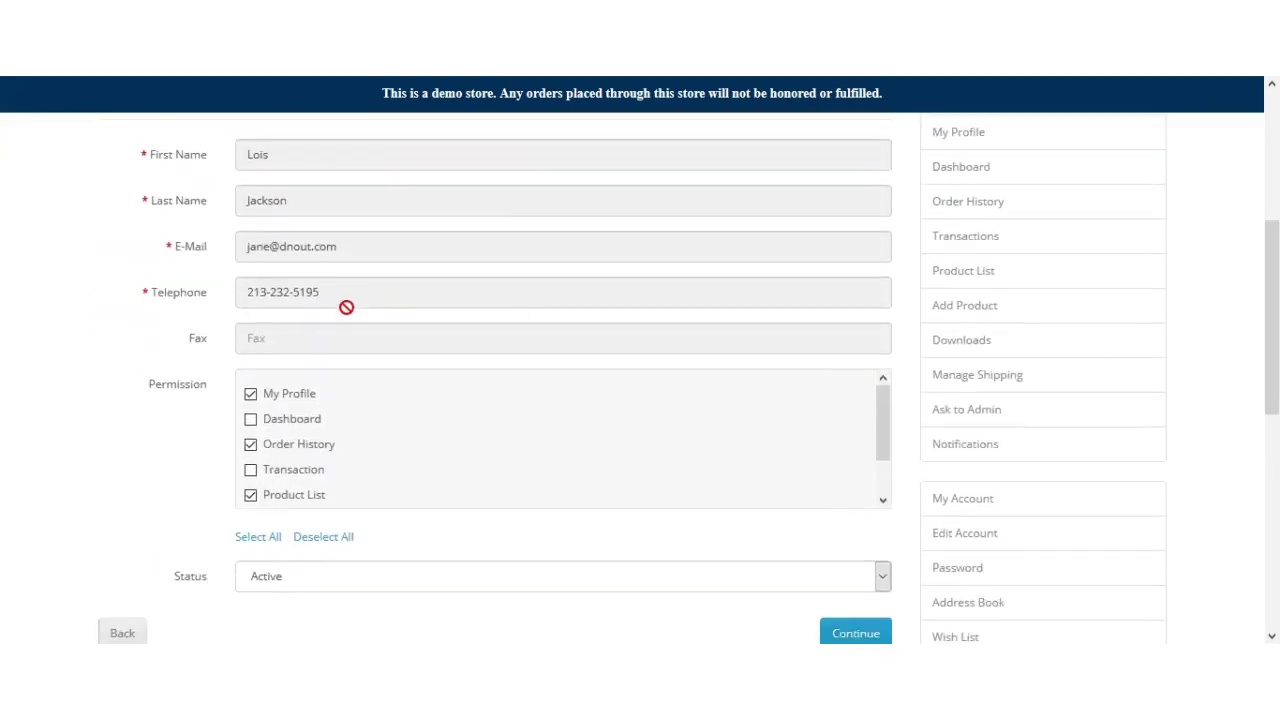
click(251, 422)
scroll(286, 437, down, 2)
click(357, 366)
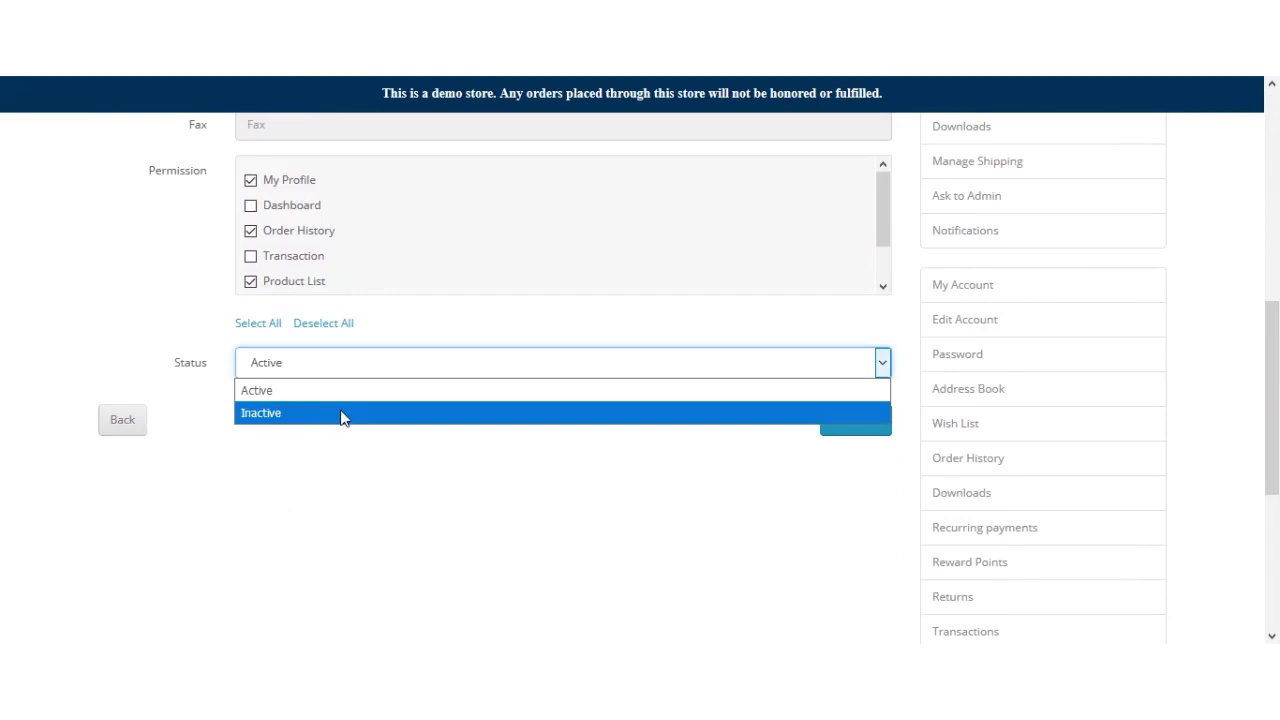
click(343, 474)
click(857, 428)
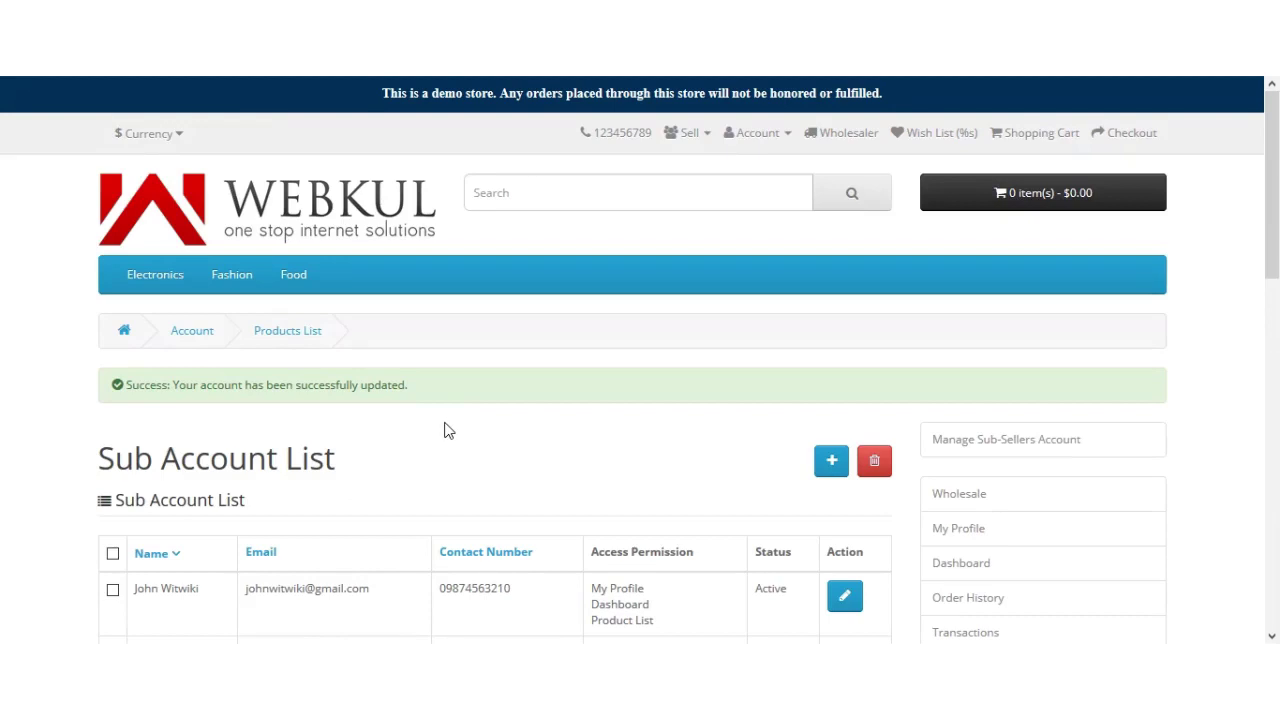
Step: Highlight the updated sub-seller's e-mail address in the Sub Account List
scroll(448, 430, down, 2)
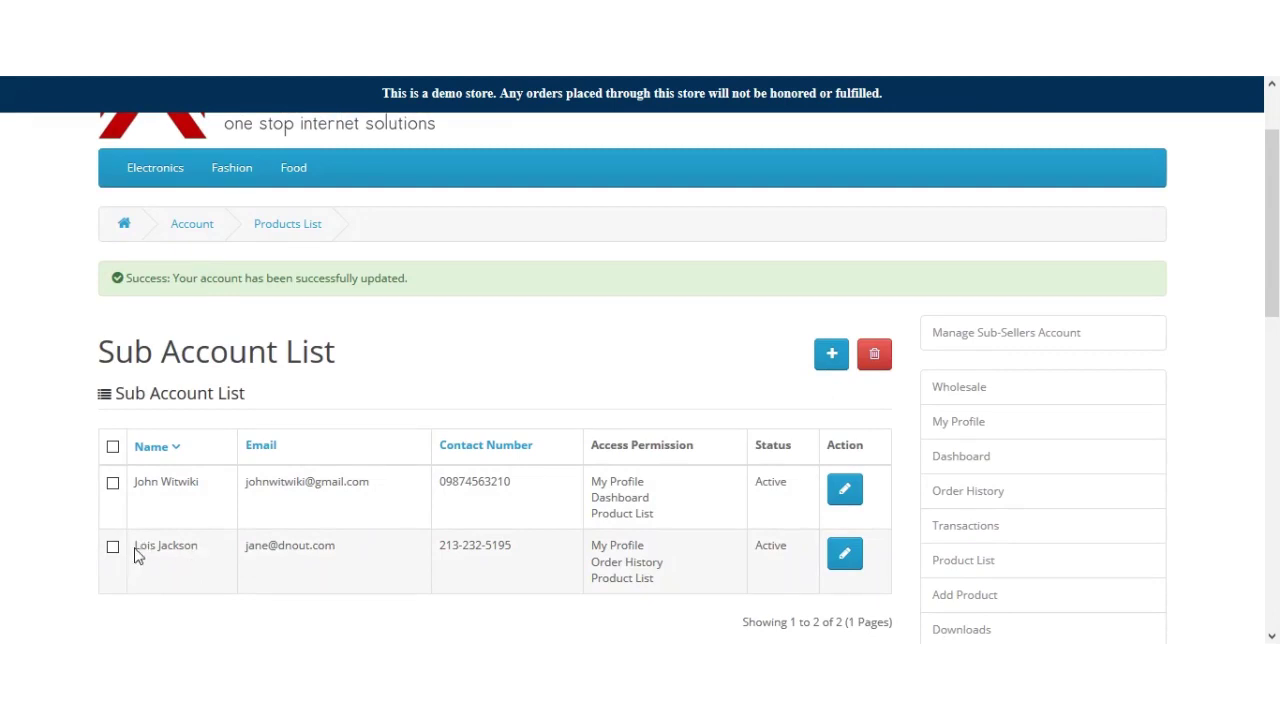
drag(248, 556, 323, 566)
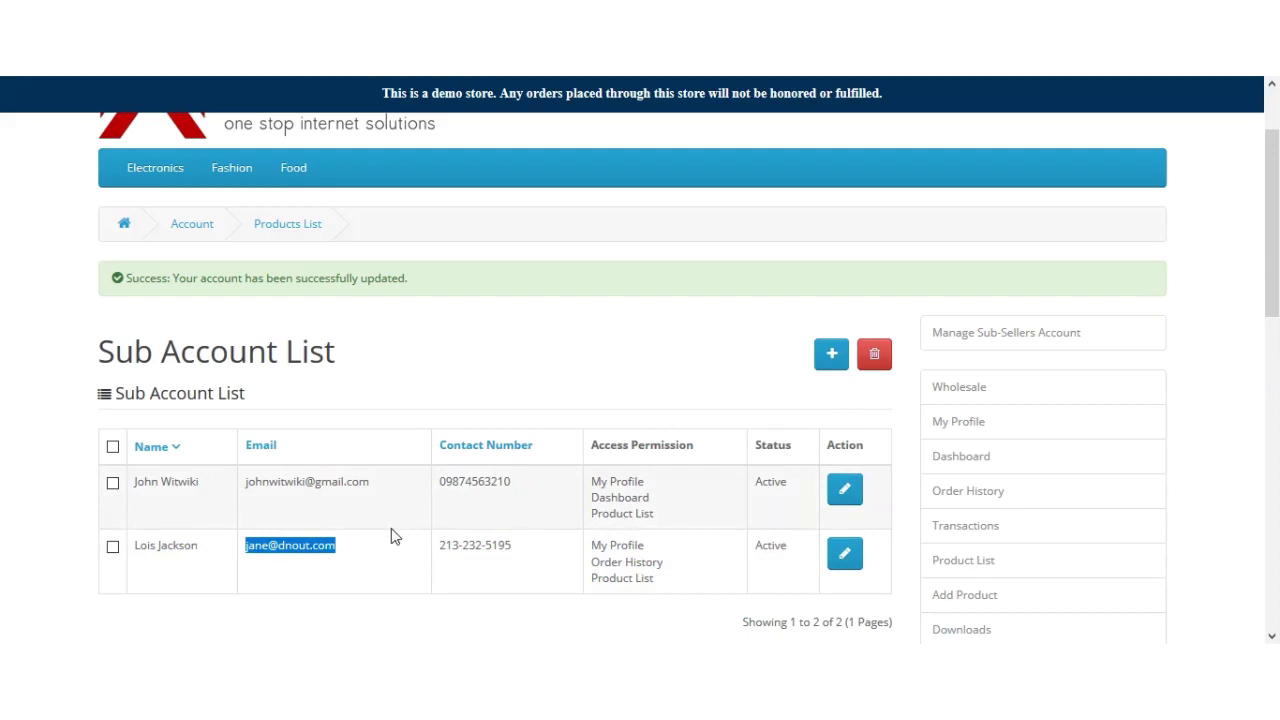
click(372, 548)
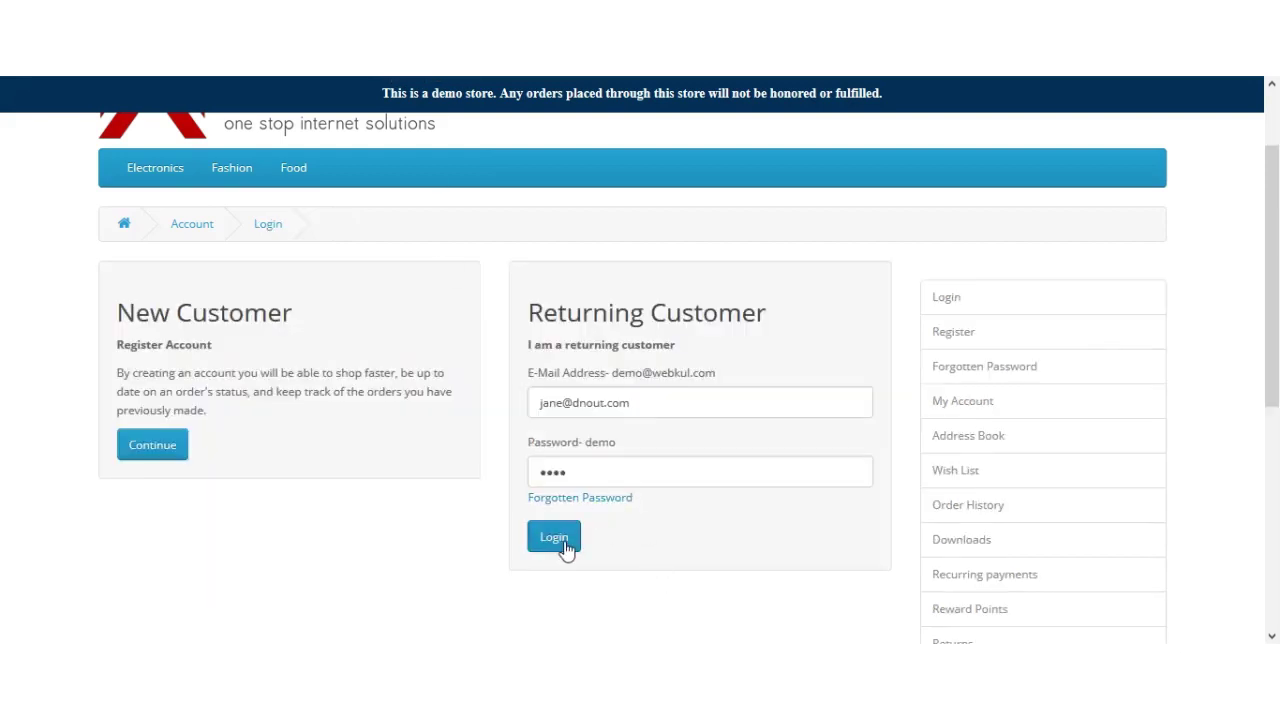
Step: Submit the sub-seller's login and decline the browser's password update prompt
click(557, 543)
click(555, 540)
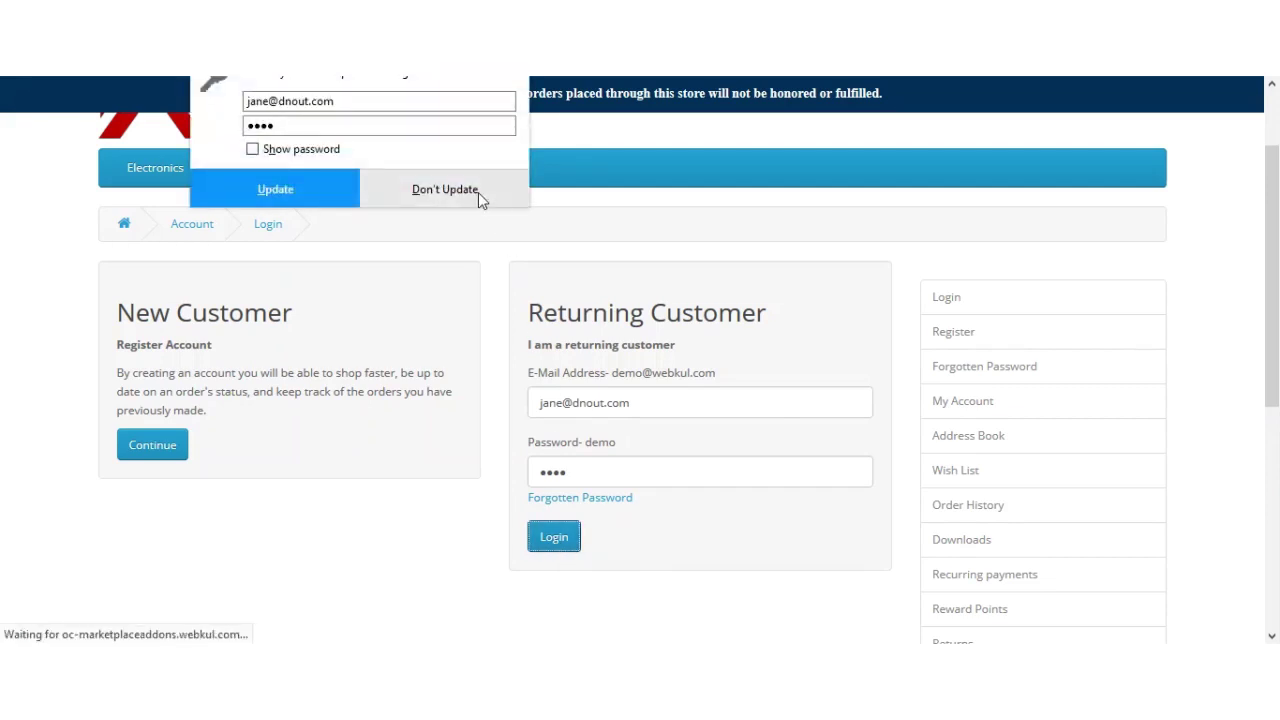
click(477, 192)
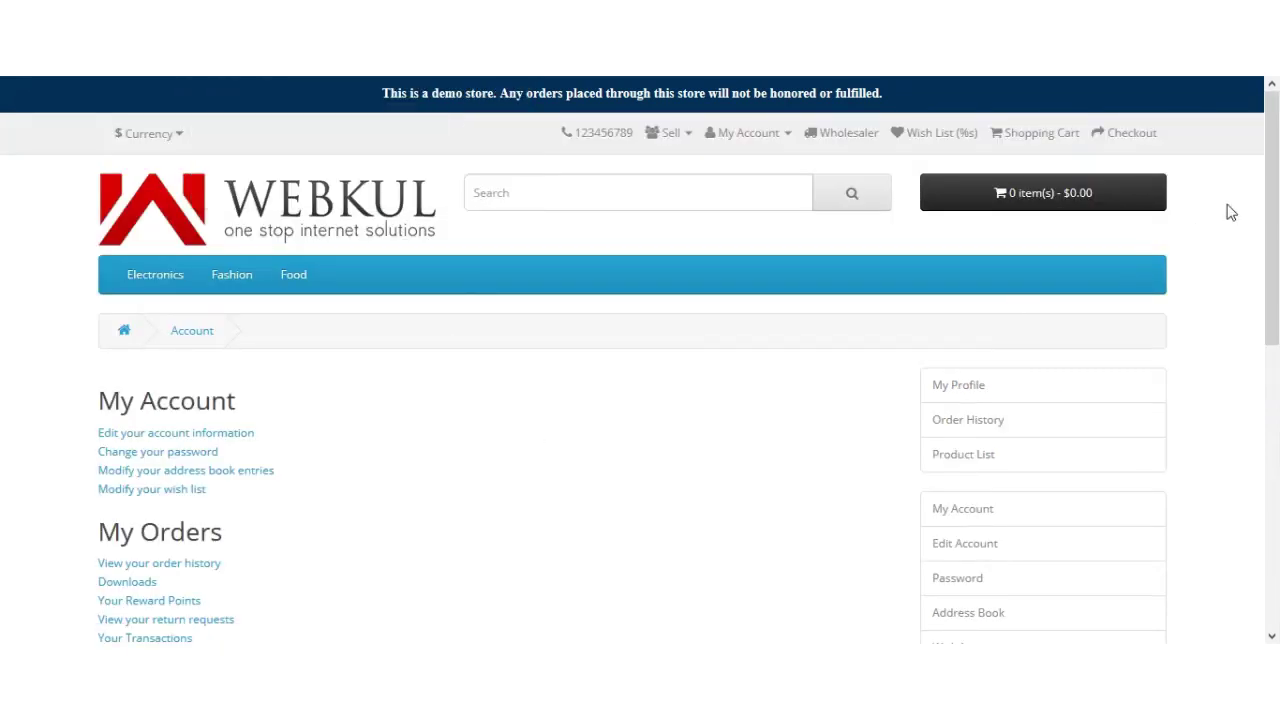
mouse_move(1271, 209)
mouse_down()
mouse_move(1271, 393)
mouse_move(1271, 206)
mouse_up()
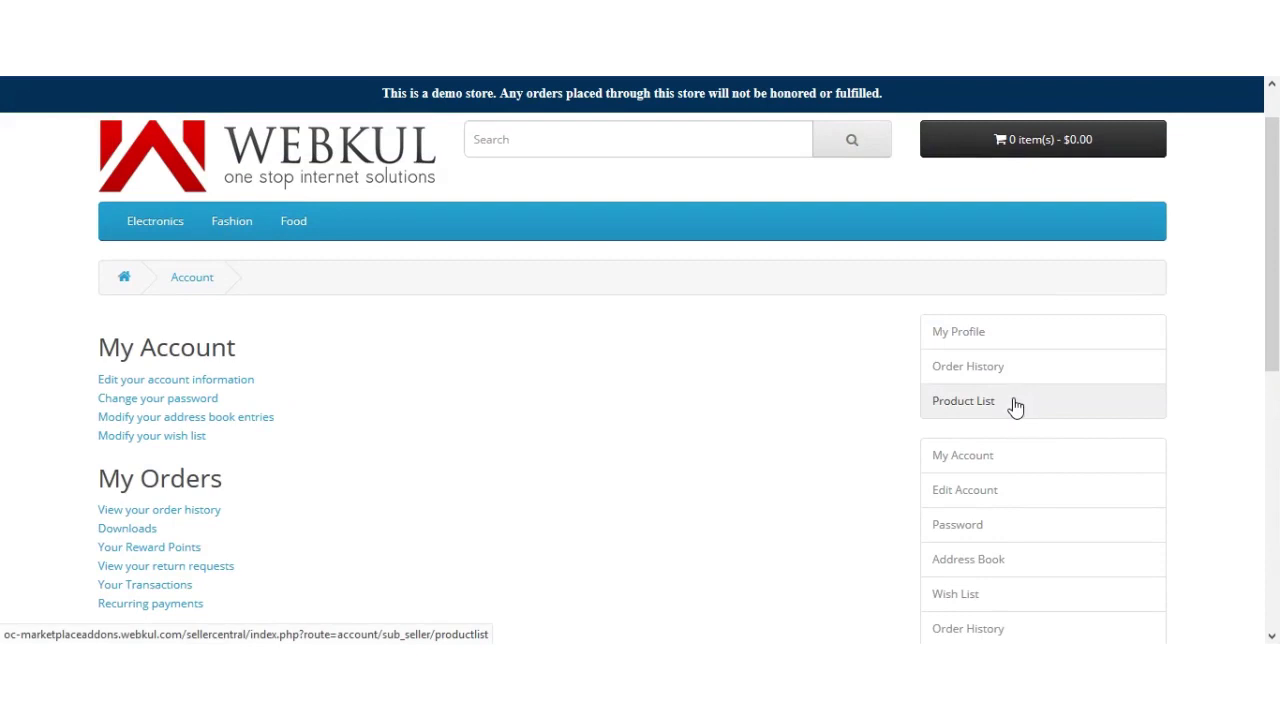
Step: Open My Profile and scroll through the sub-seller's account information and shop SEF keyword
click(1003, 340)
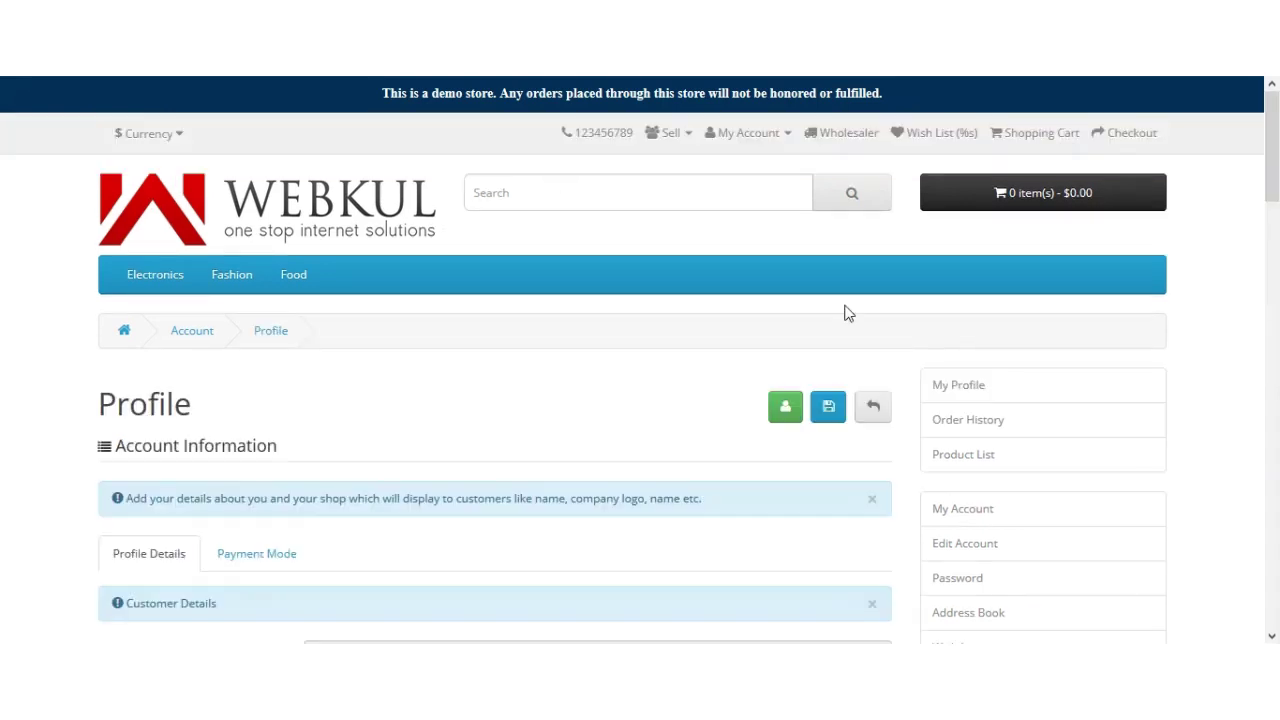
scroll(1274, 262, down, 4)
mouse_move(1274, 262)
mouse_down()
mouse_move(1274, 250)
mouse_move(1276, 490)
mouse_move(1276, 250)
mouse_up()
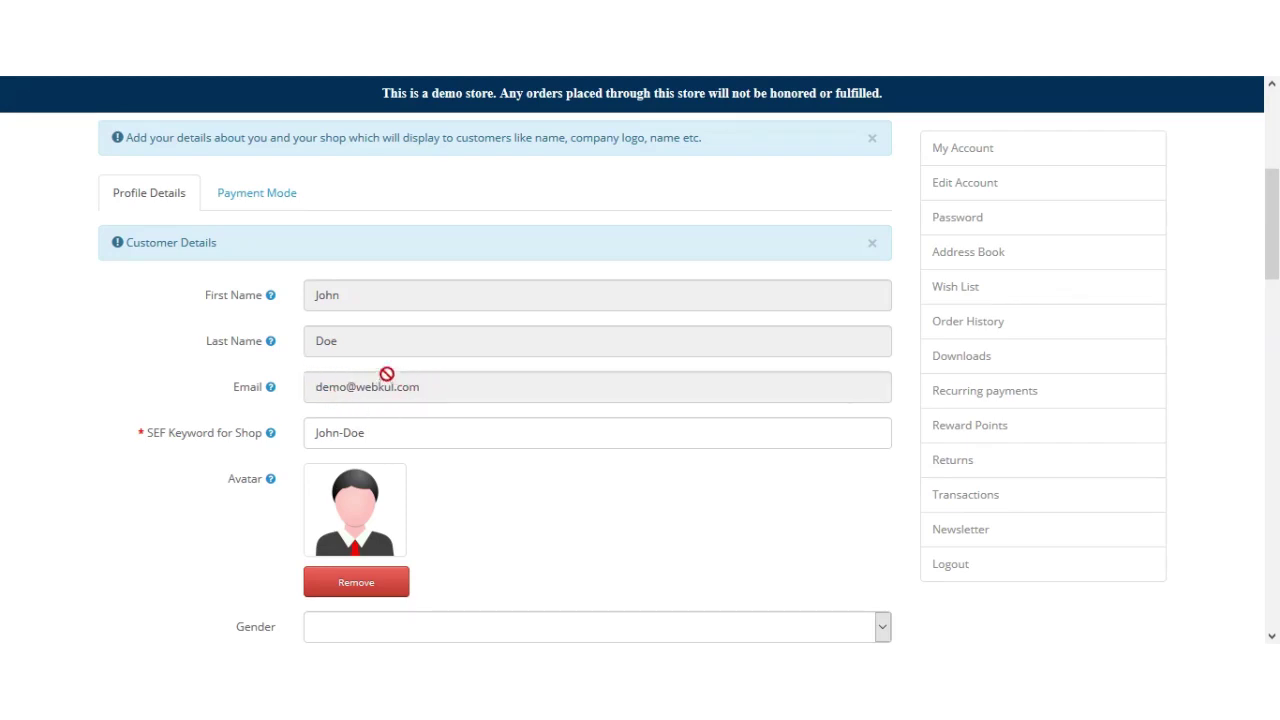
scroll(680, 406, up, 3)
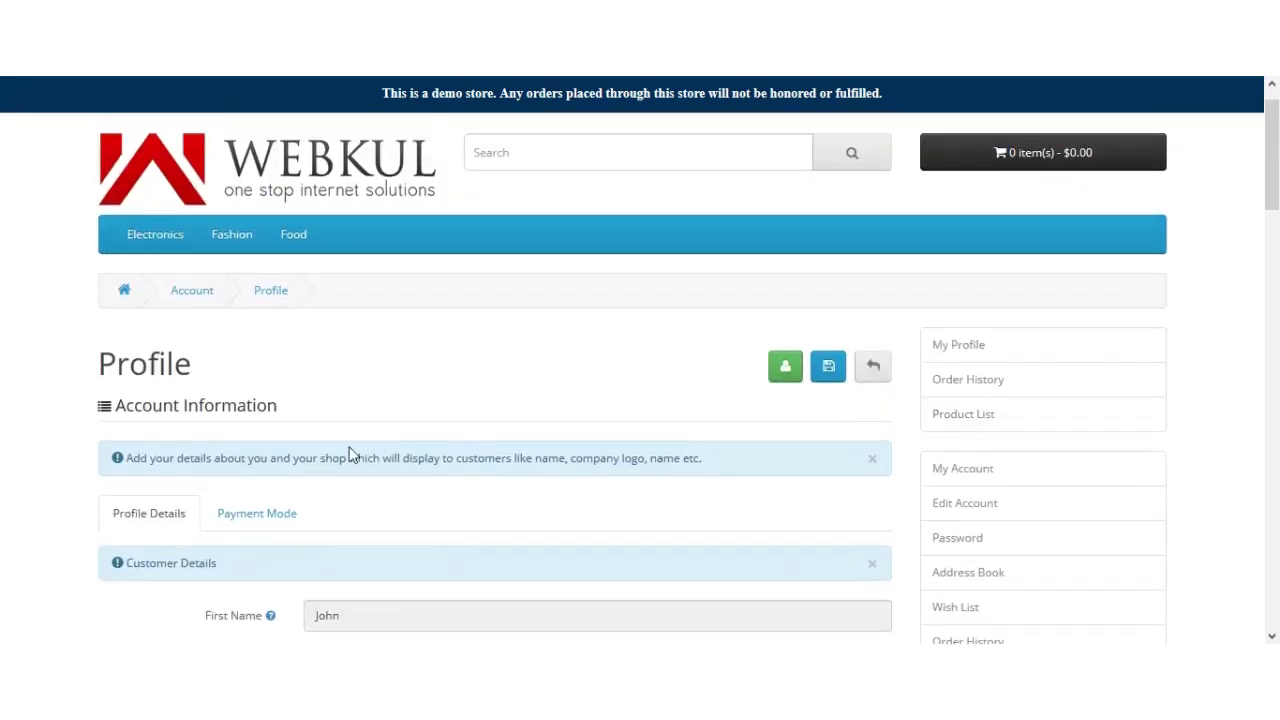
scroll(1276, 185, down, 1)
scroll(1276, 185, down, 1)
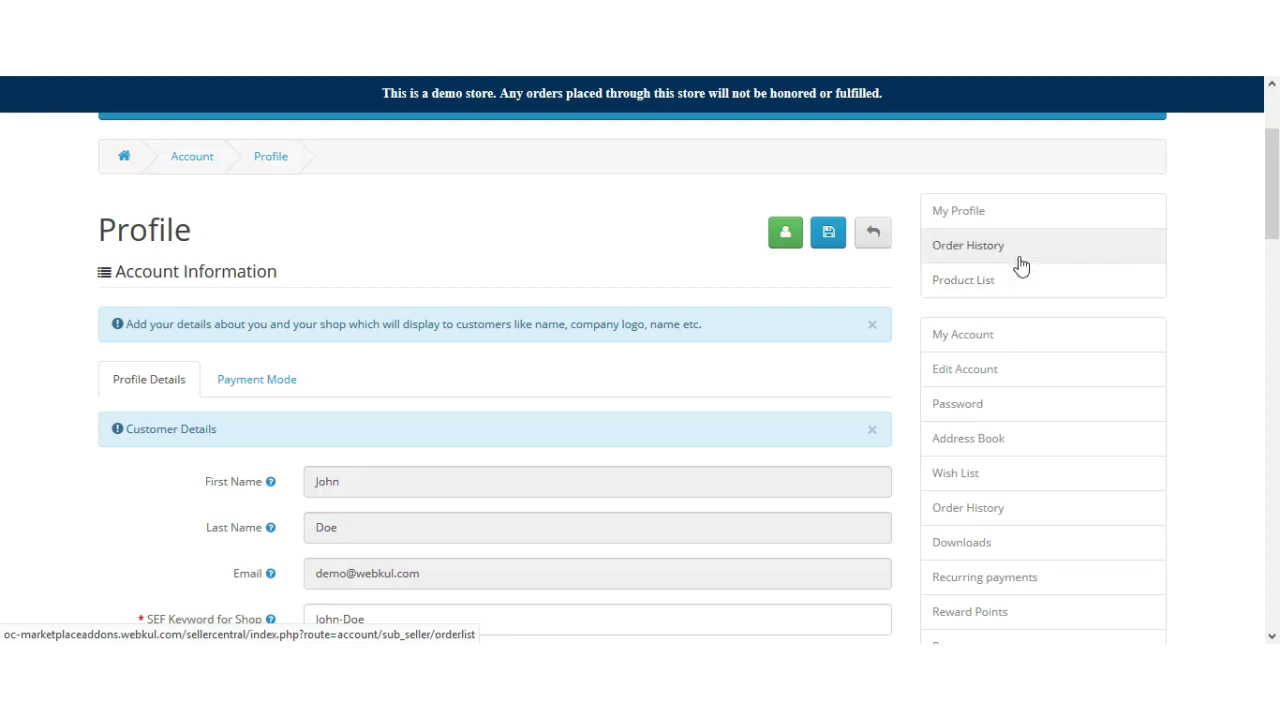
Step: View the sub-seller's Products List with its models, prices and quantities
click(1015, 289)
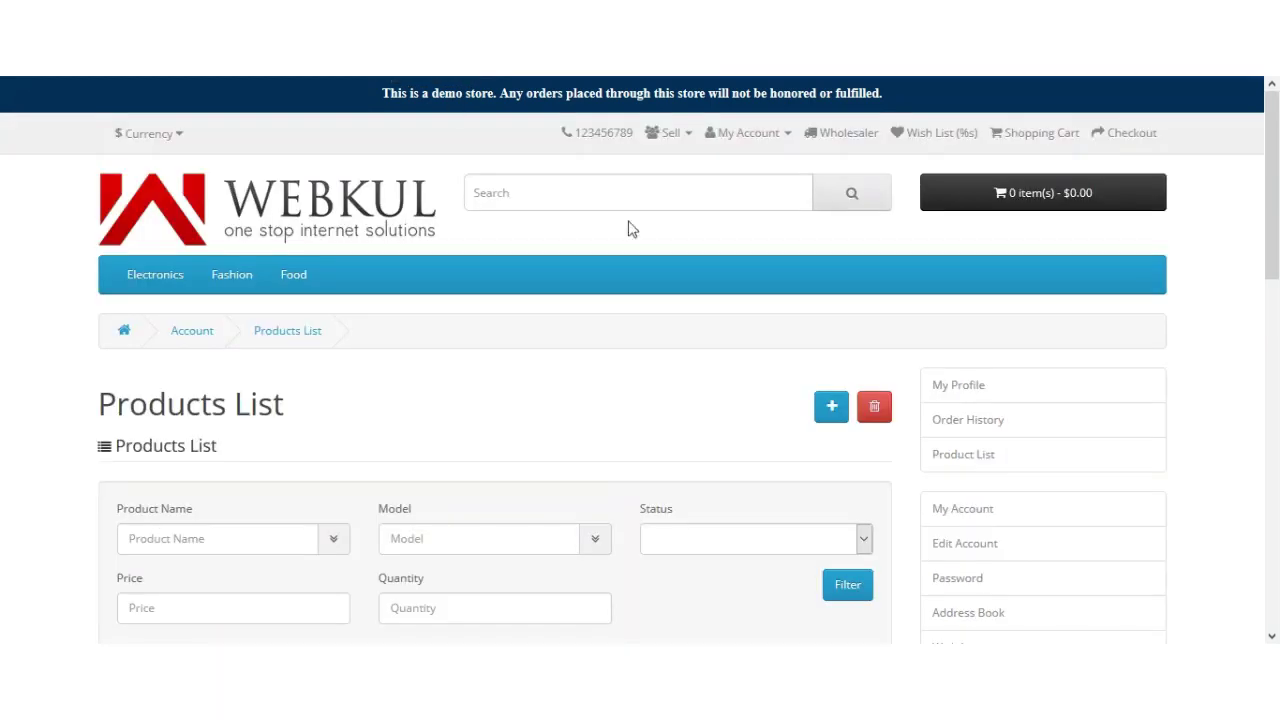
scroll(1277, 270, down, 1)
drag(1277, 270, 1275, 342)
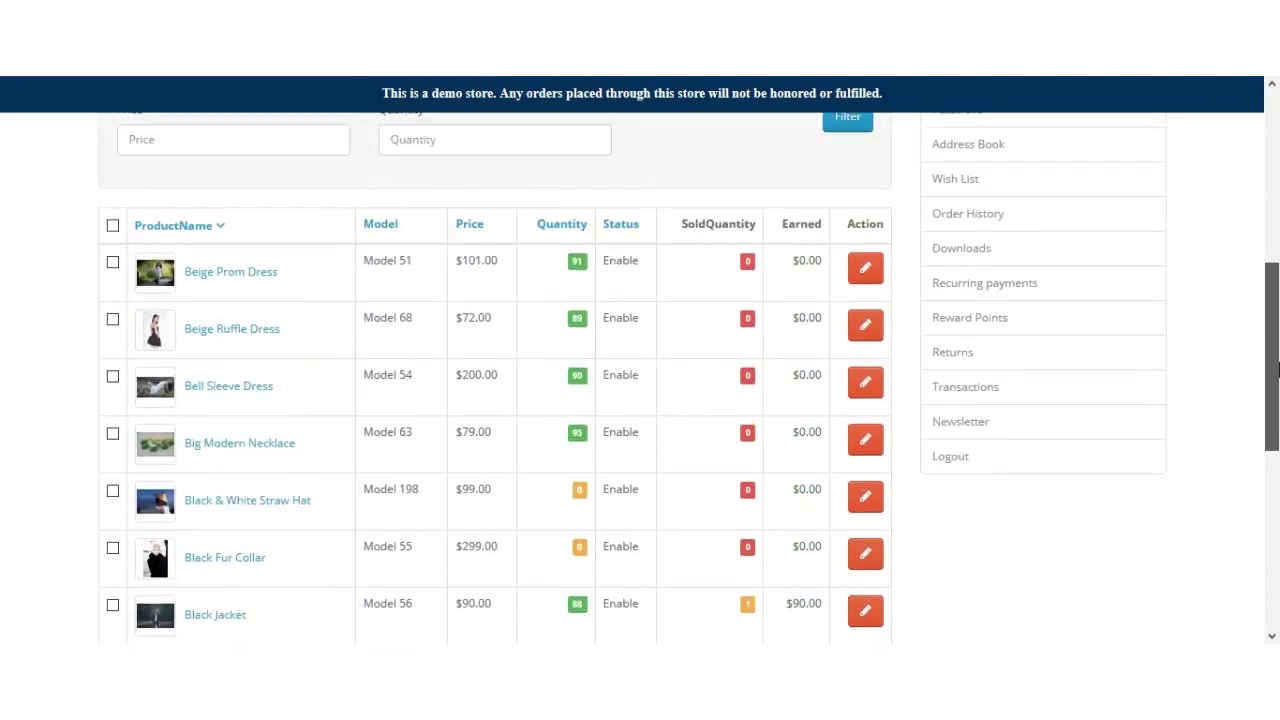
scroll(886, 350, up, 3)
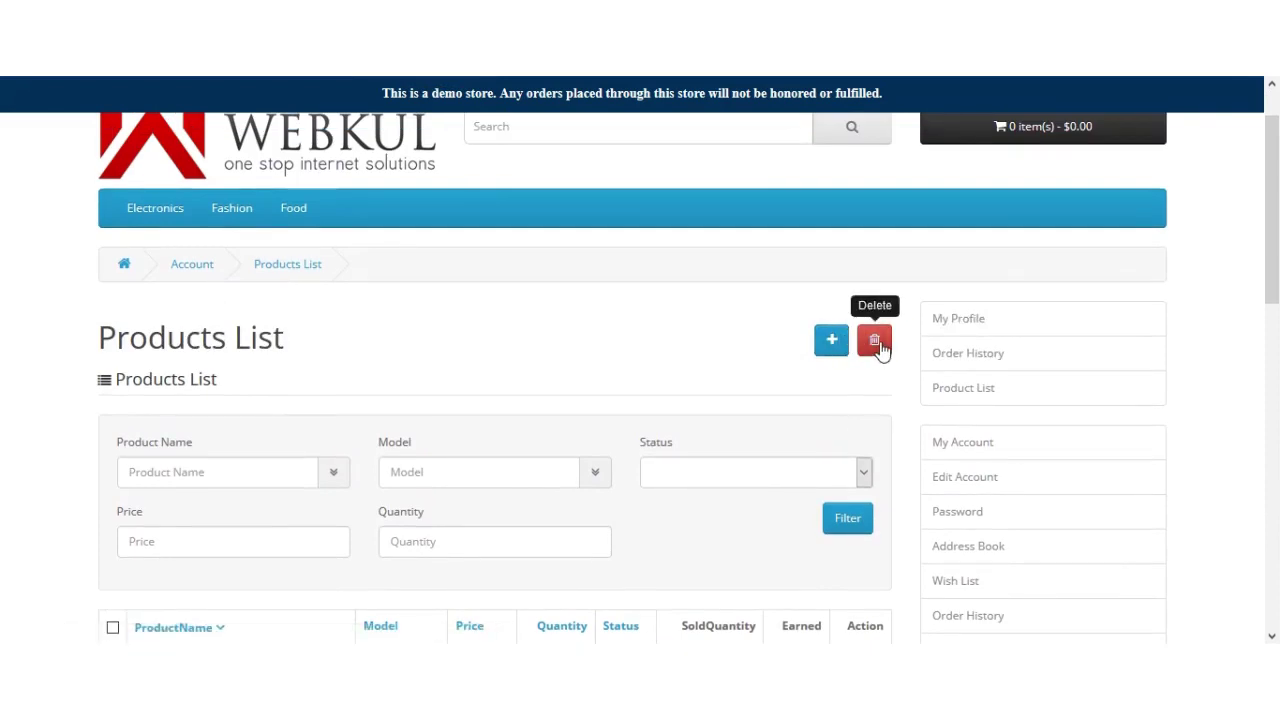
Step: Try opening the sub-seller's Order History page
click(1032, 362)
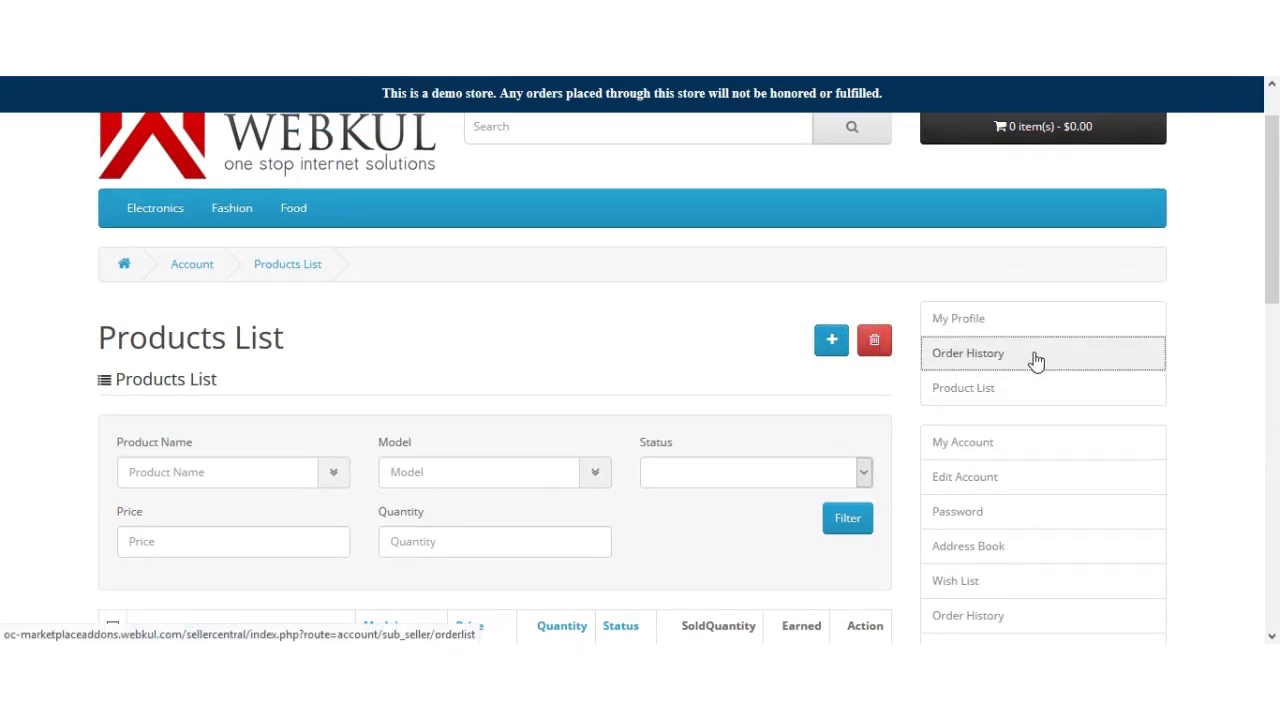
scroll(751, 363, down, 5)
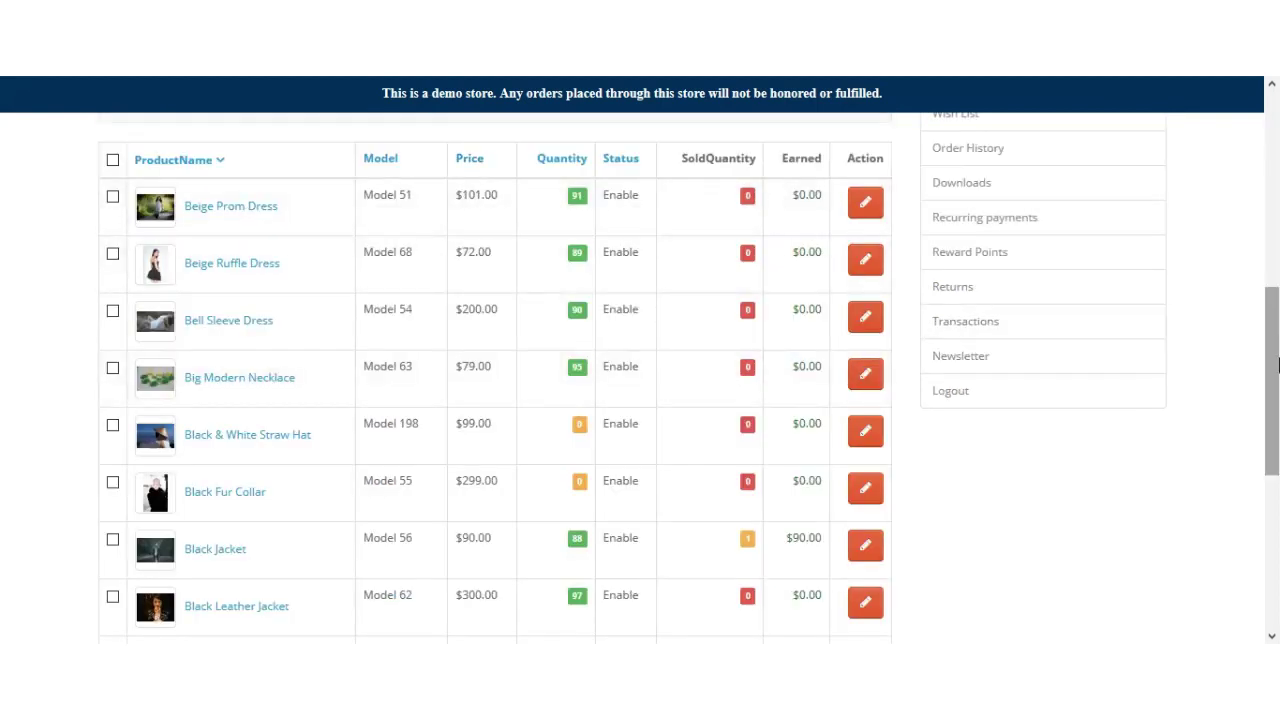
scroll(705, 355, up, 2)
scroll(900, 400, up, 3)
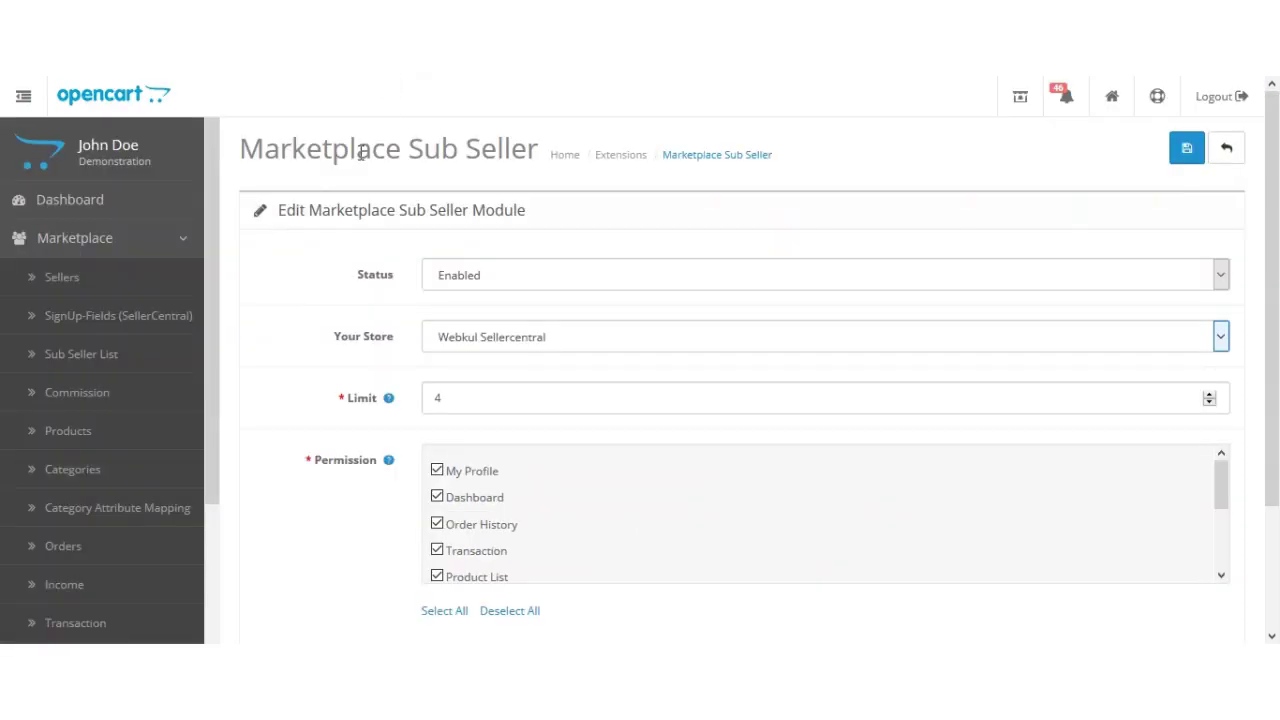
Step: Open Marketplace > Sub Seller List and review the four enabled sub-sellers and their permissions
click(118, 358)
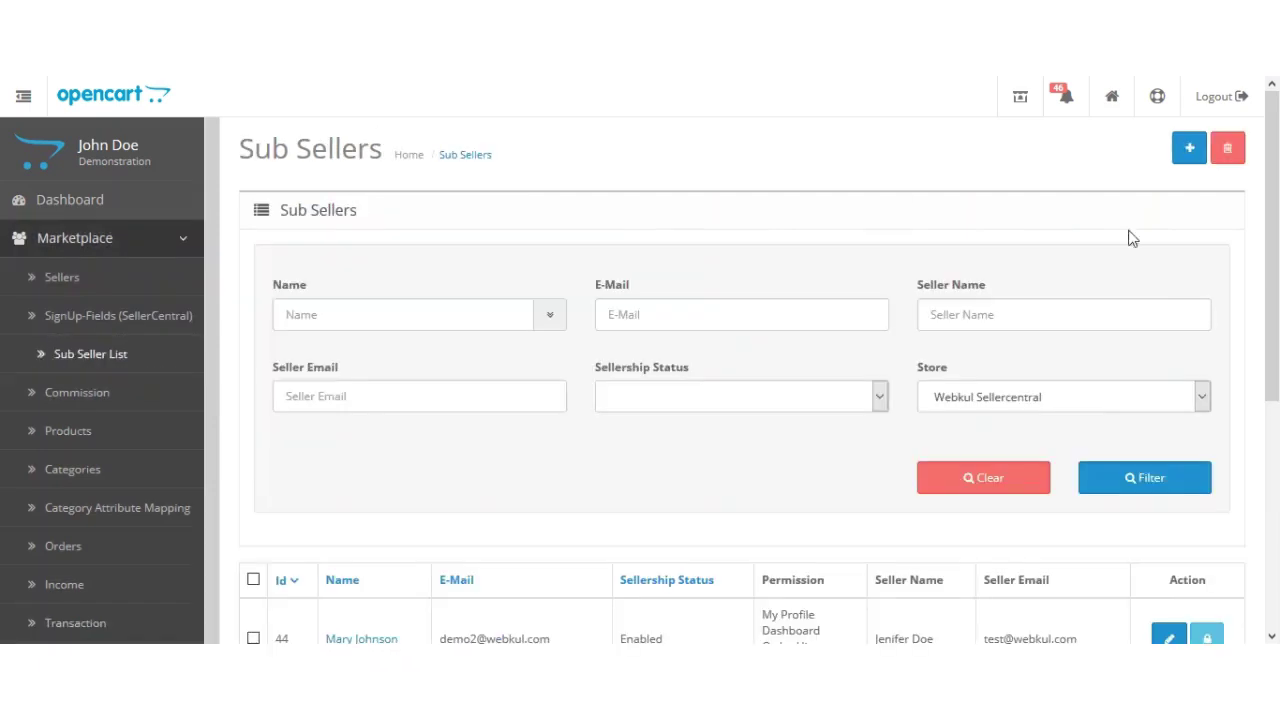
drag(1277, 222, 1277, 393)
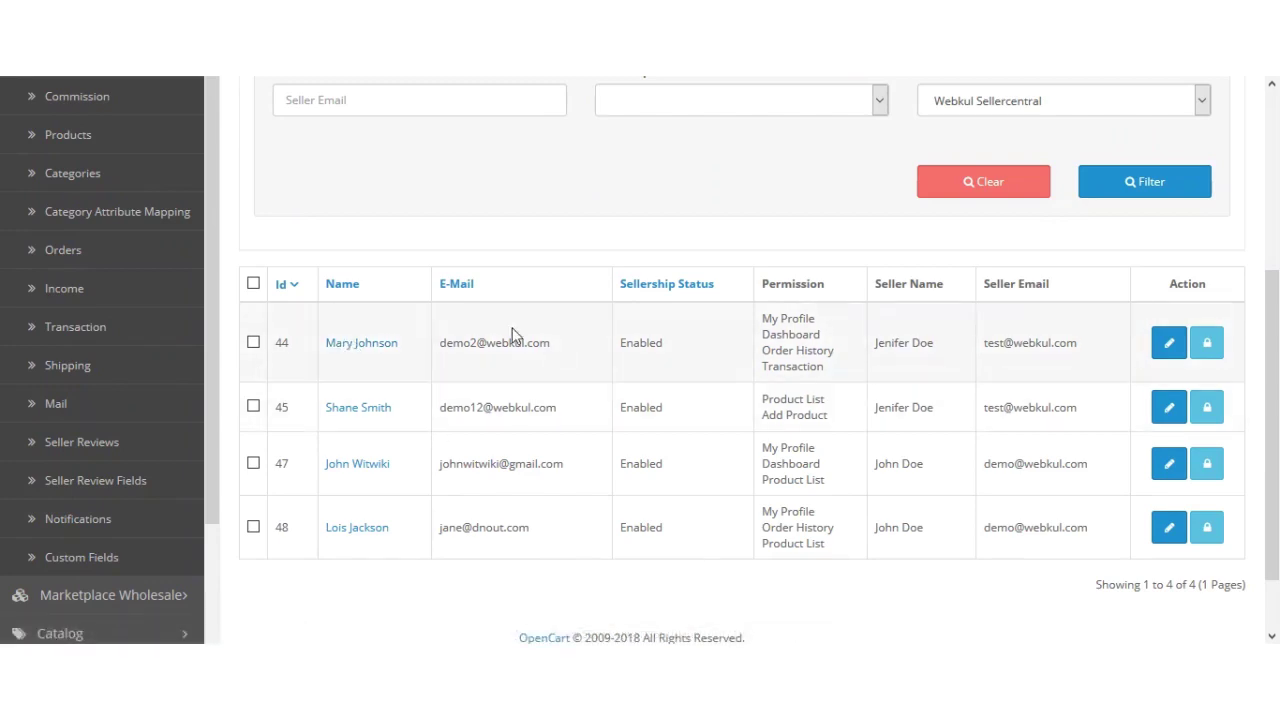
scroll(598, 469, up, 3)
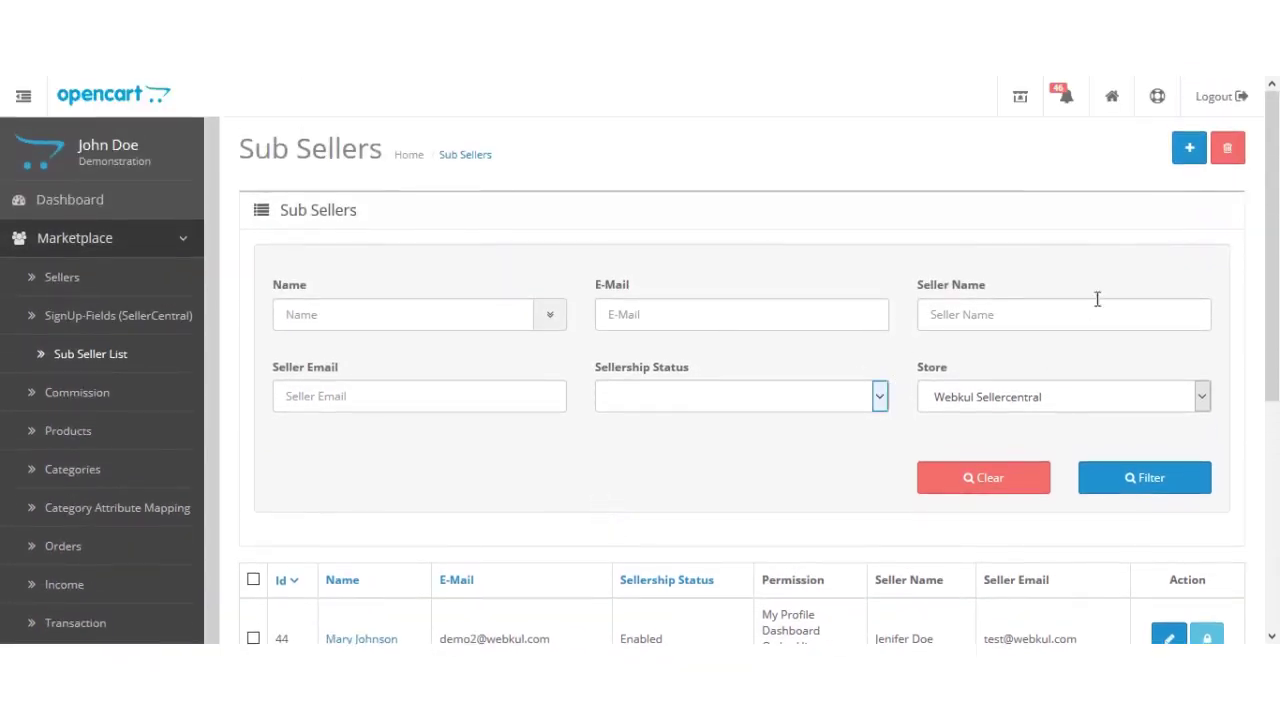
Step: Start a new sub-seller form, keeping the Default customer group
click(1192, 152)
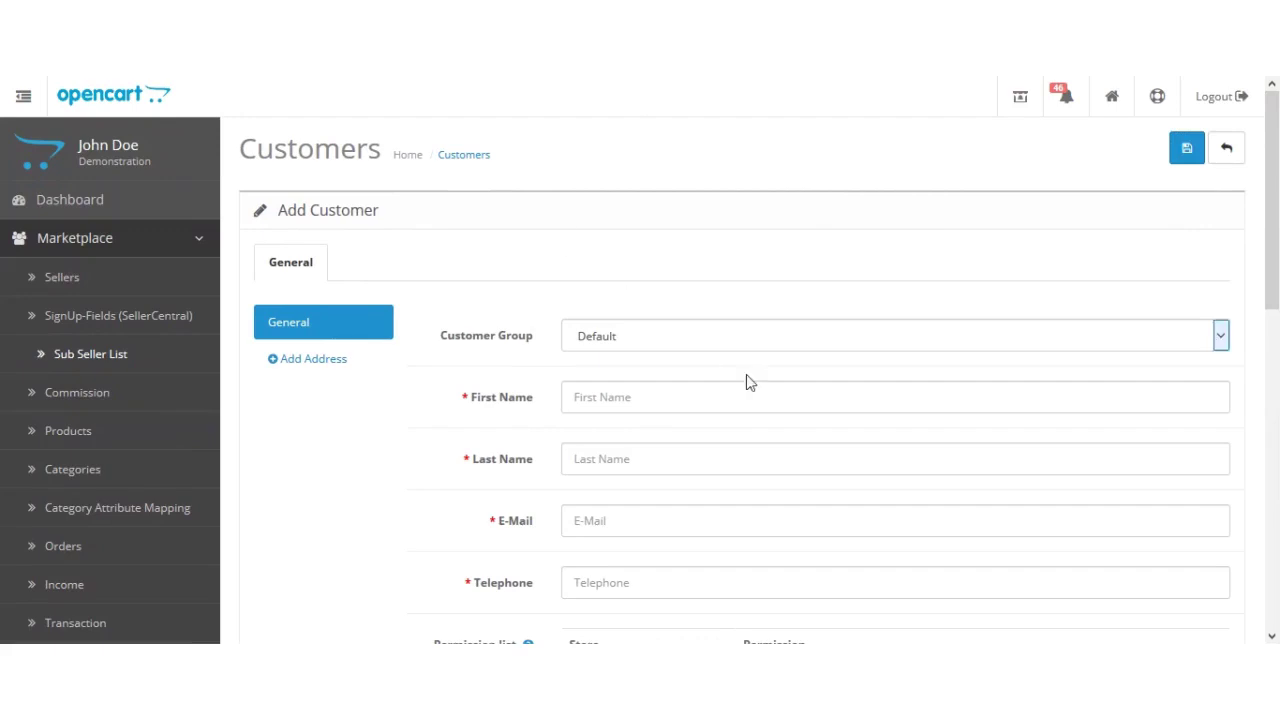
scroll(910, 370, down, 1)
click(646, 280)
click(694, 292)
scroll(611, 264, down, 1)
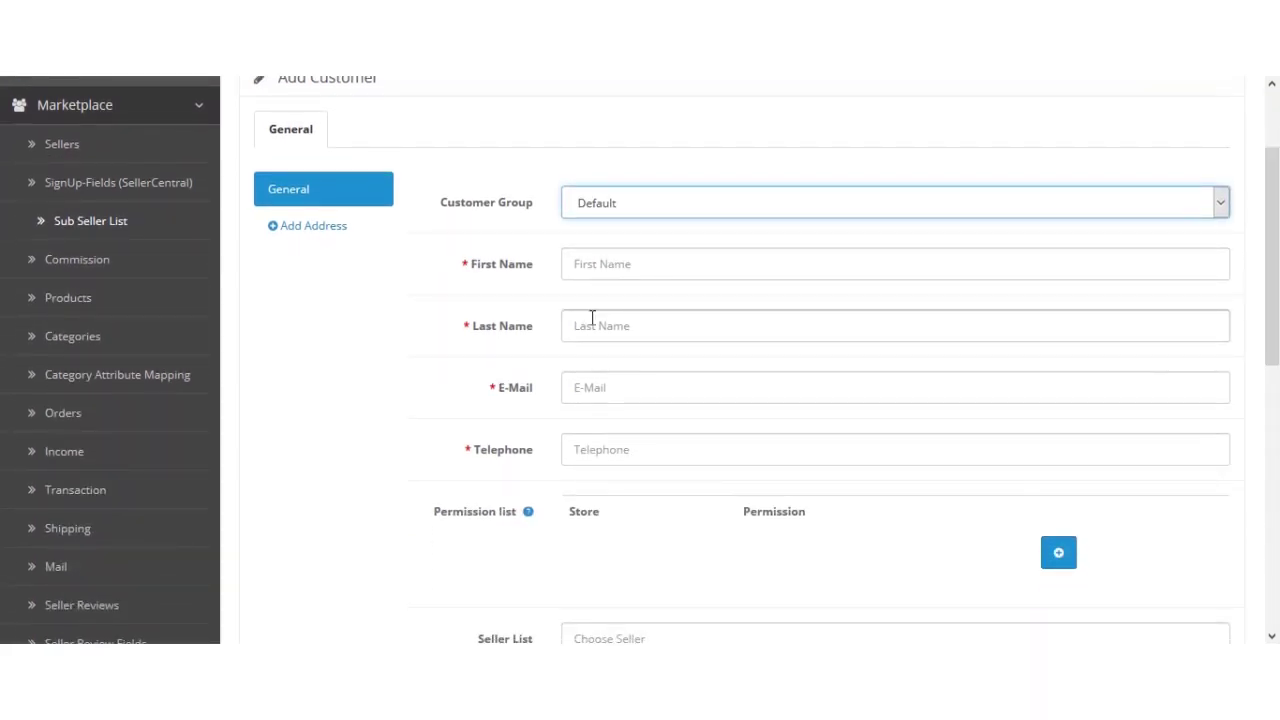
scroll(1277, 303, down, 2)
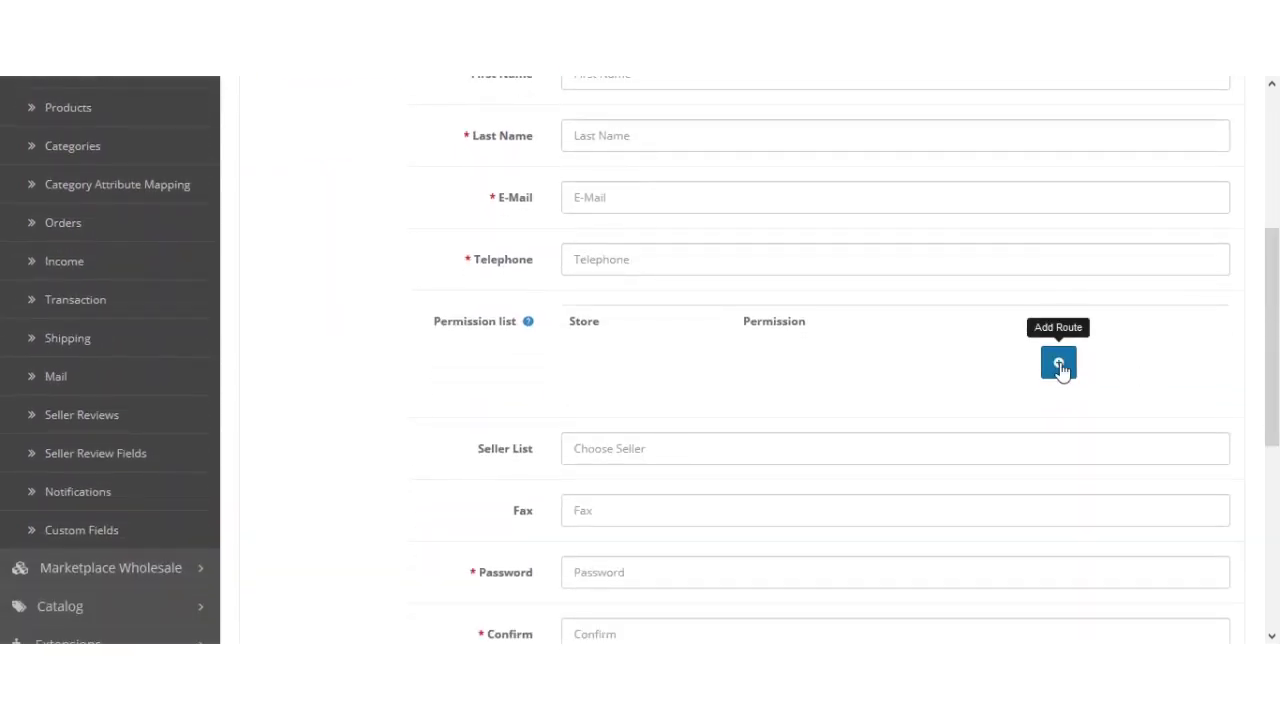
Step: Add a Webkul Sellercentral permission row granting My Profile and Dashboard
click(1063, 369)
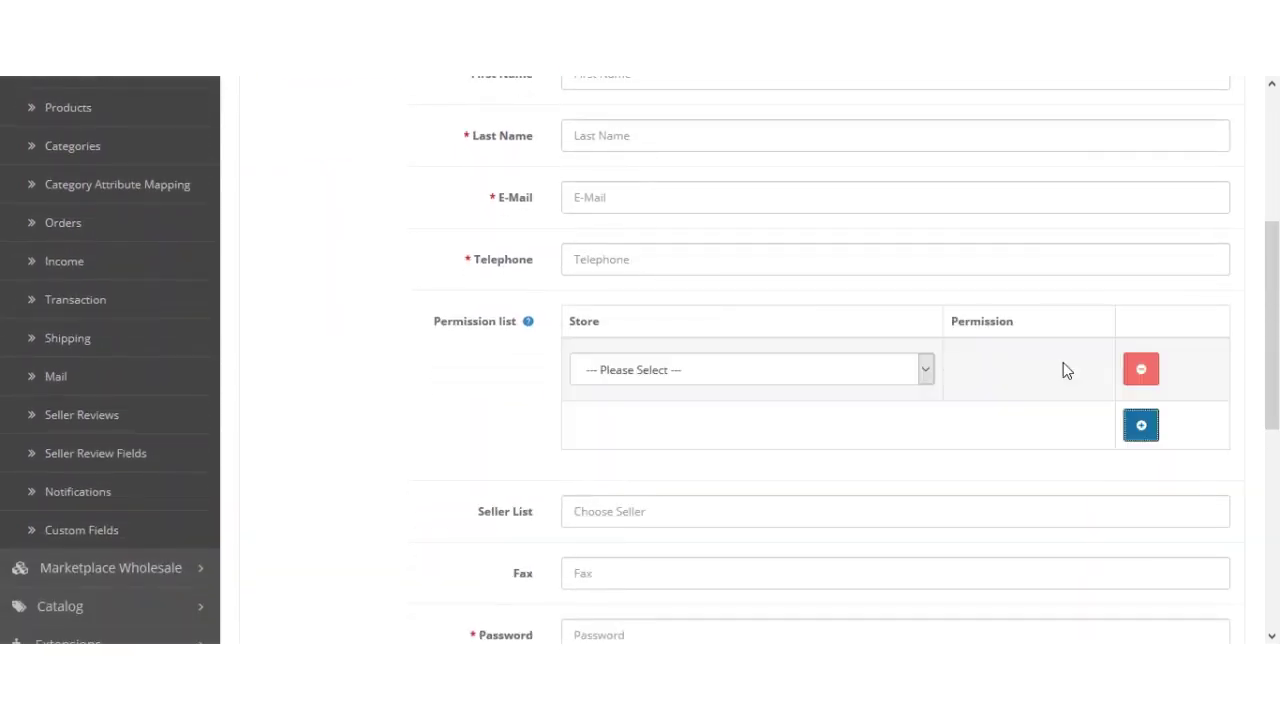
click(700, 372)
click(680, 420)
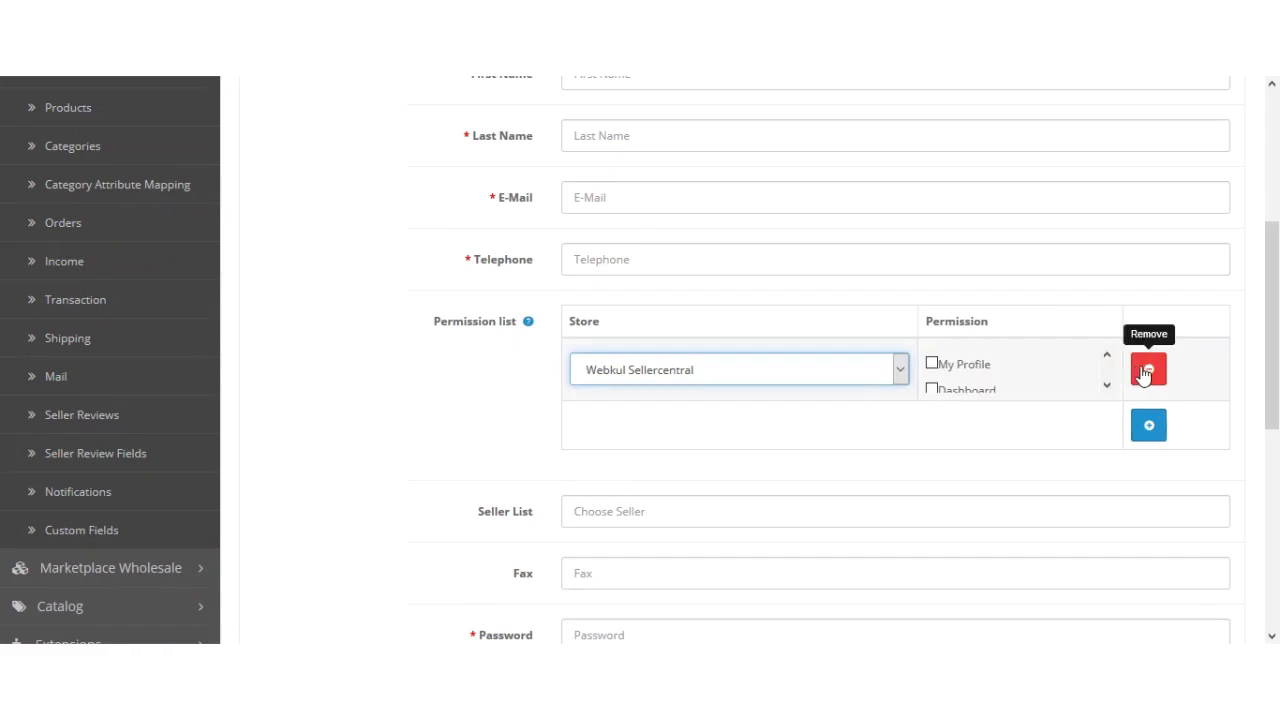
click(931, 364)
click(931, 390)
Step: Choose the parent seller from the Seller List suggestions
drag(1273, 338, 1273, 426)
click(592, 294)
click(609, 332)
scroll(640, 415, down, 3)
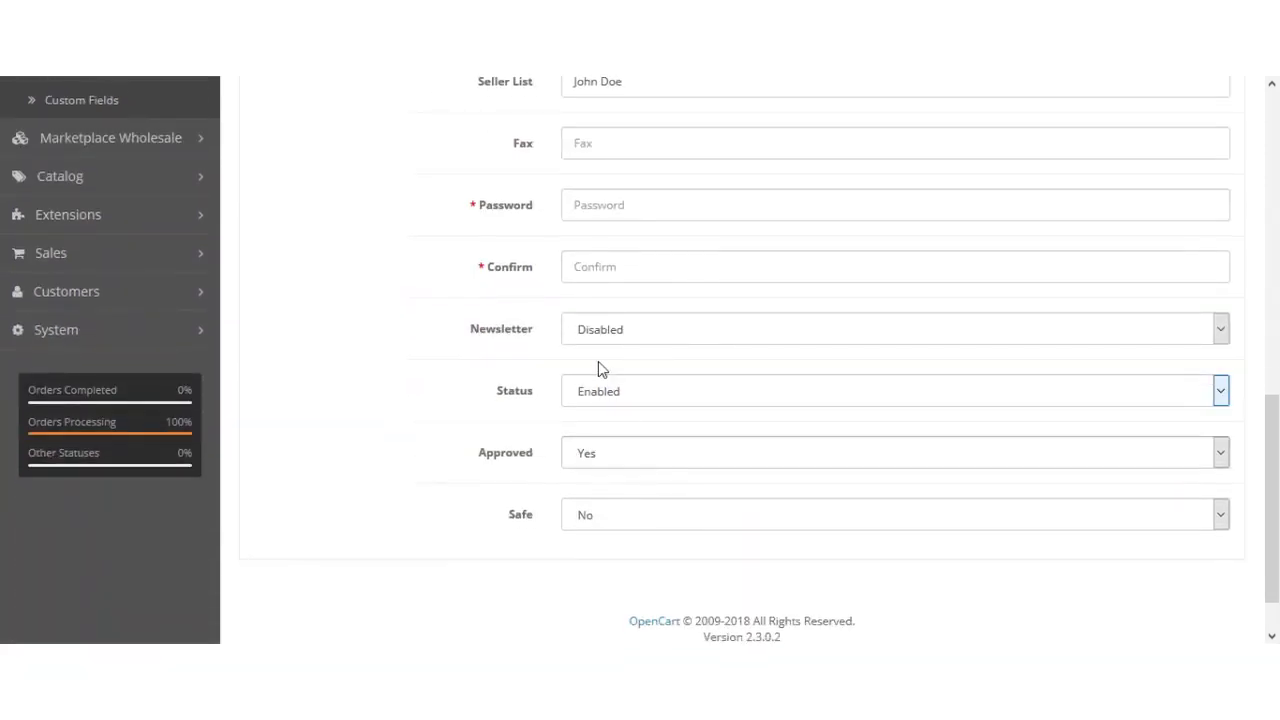
click(648, 268)
click(449, 380)
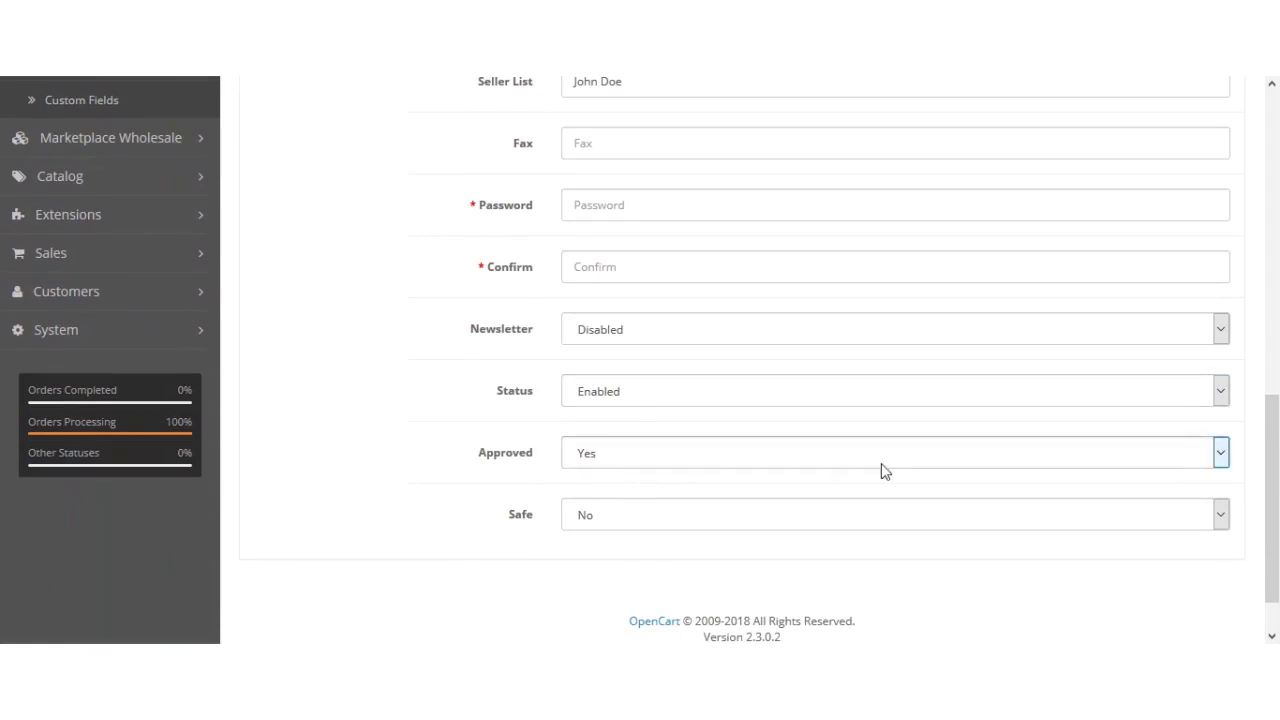
drag(1278, 514, 1163, 200)
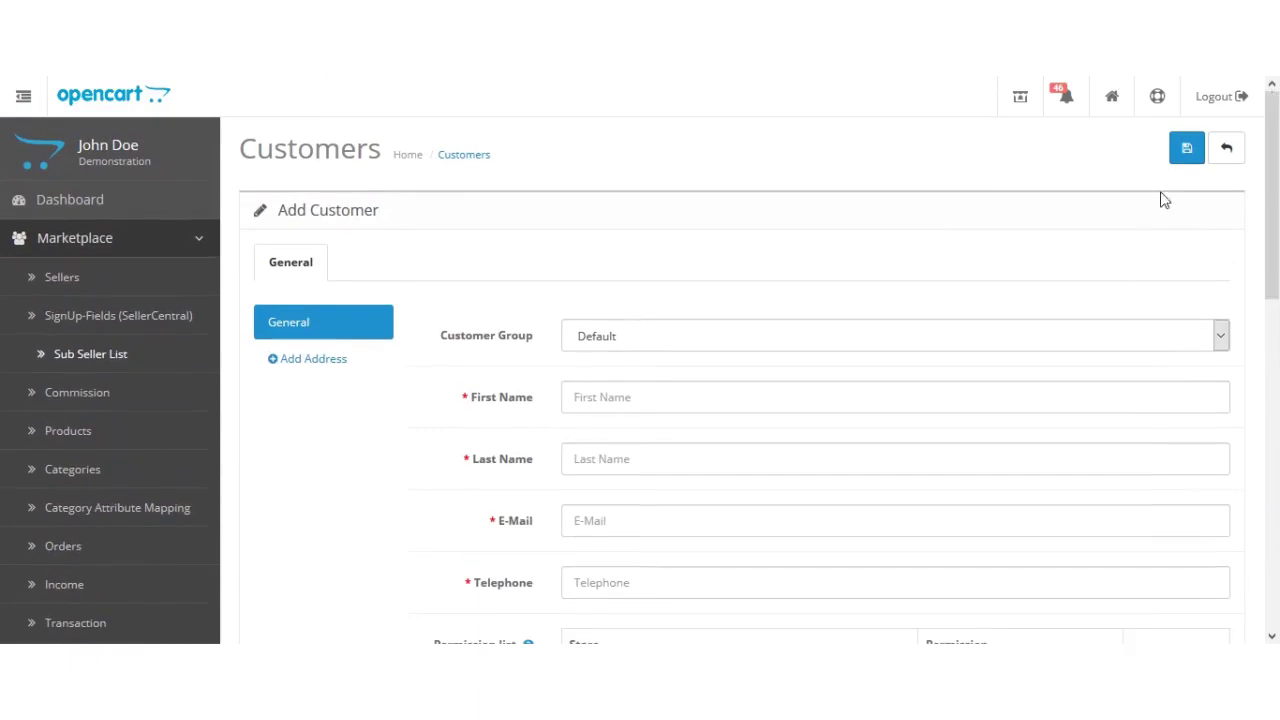